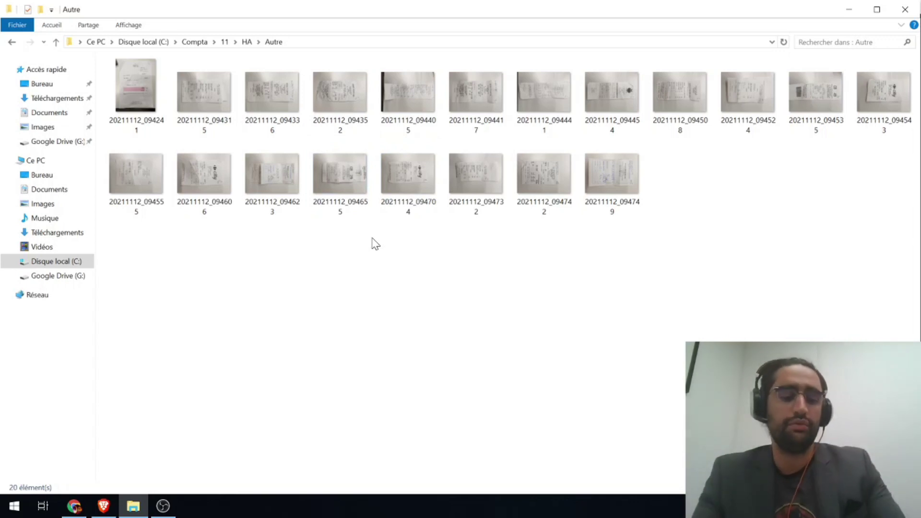
# Step: Write the example names HA1101 and HA1102 on separate lines in a new Notepad document, and close it without saving
pyautogui.press('super')
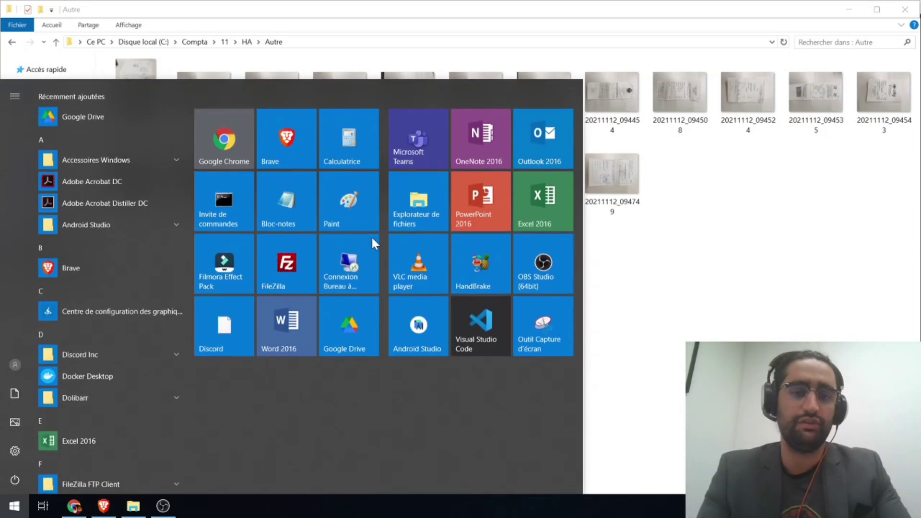
pyautogui.click(303, 189)
pyautogui.write('HA')
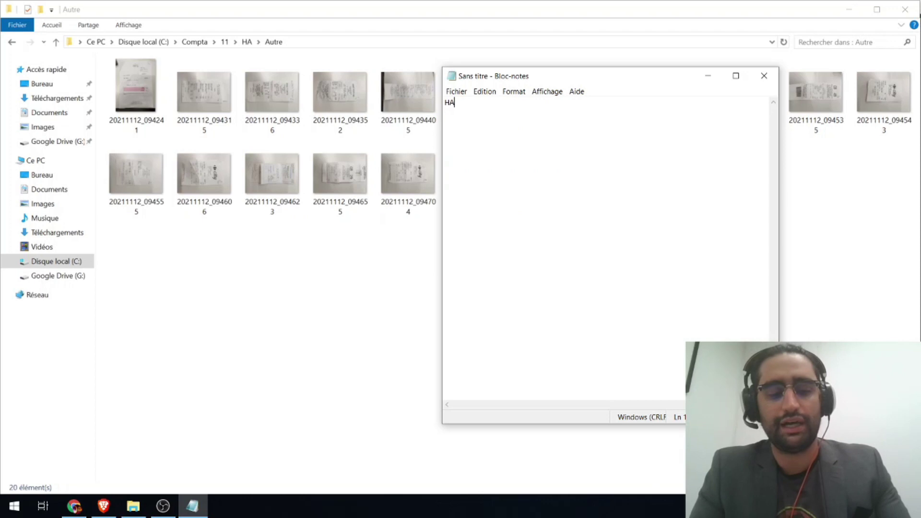
pyautogui.write('11')
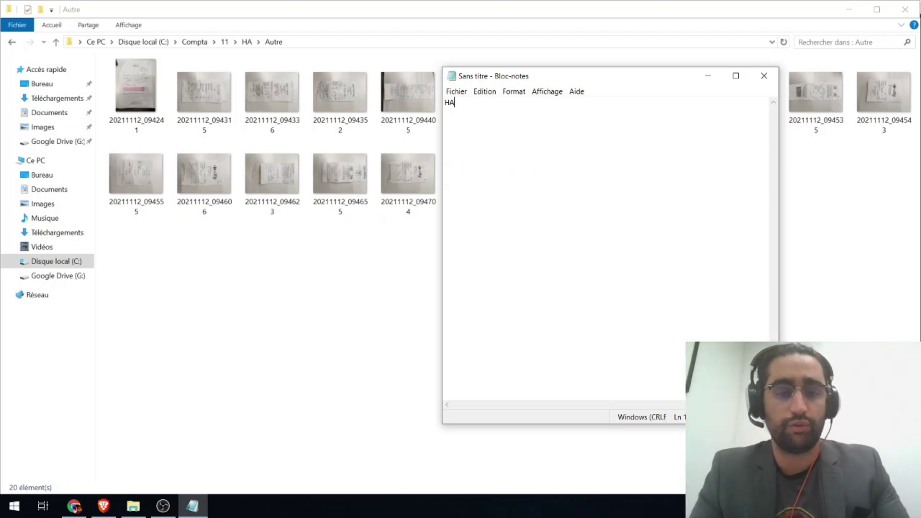
pyautogui.write('01')
pyautogui.press('Return')
pyautogui.write('HA1102')
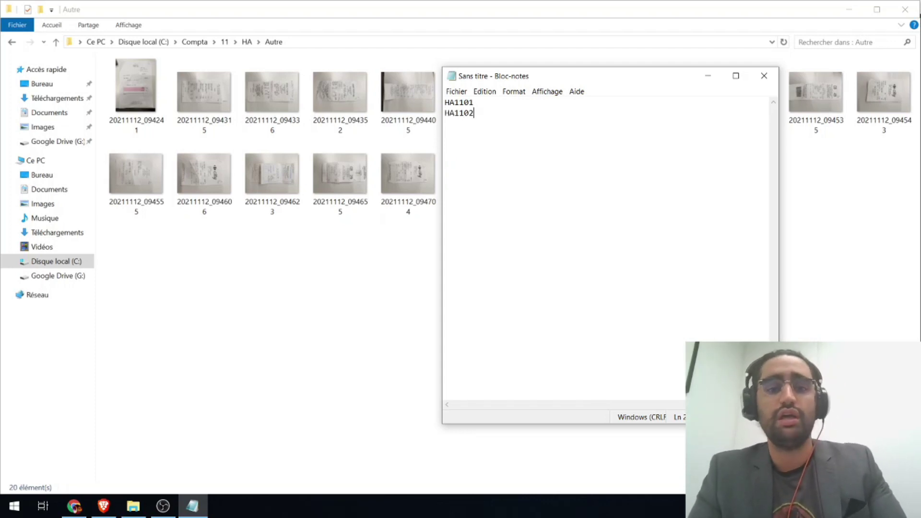
pyautogui.click(762, 76)
pyautogui.click(467, 261)
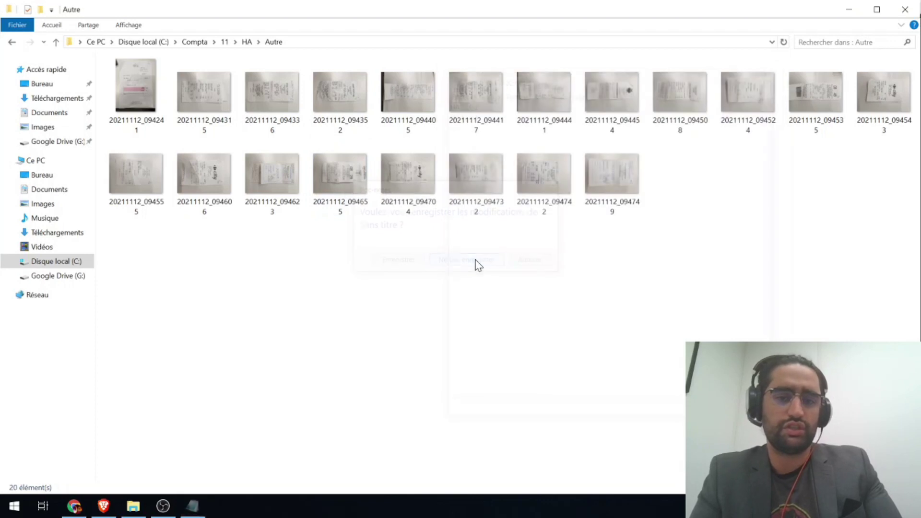
pyautogui.hotkey('ctrl', 'a')
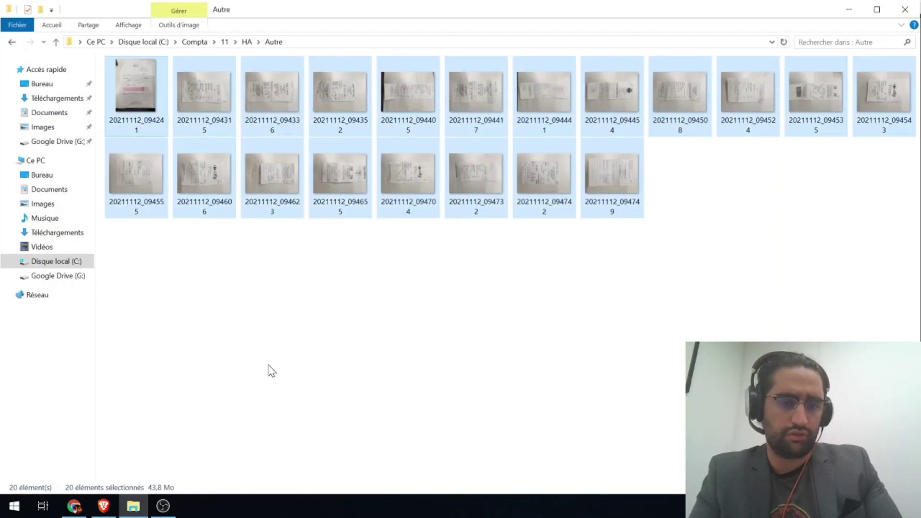
pyautogui.click(439, 331)
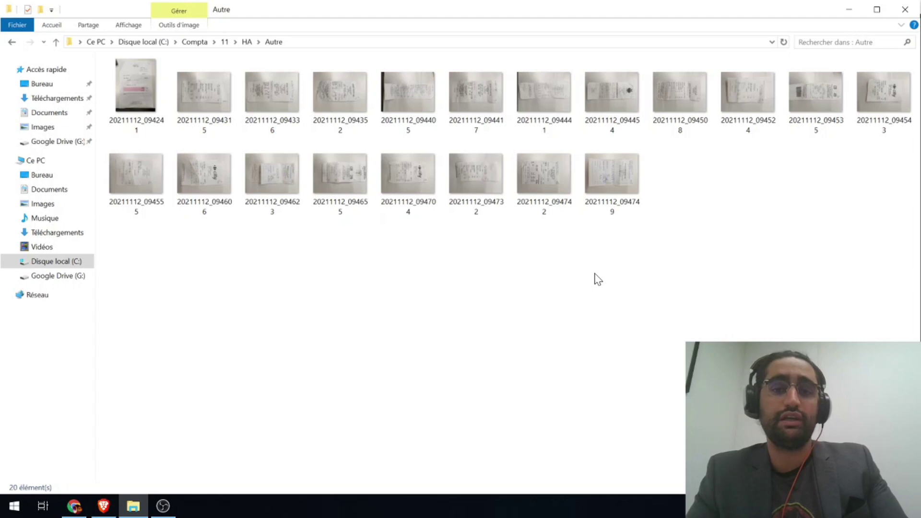
pyautogui.press('super')
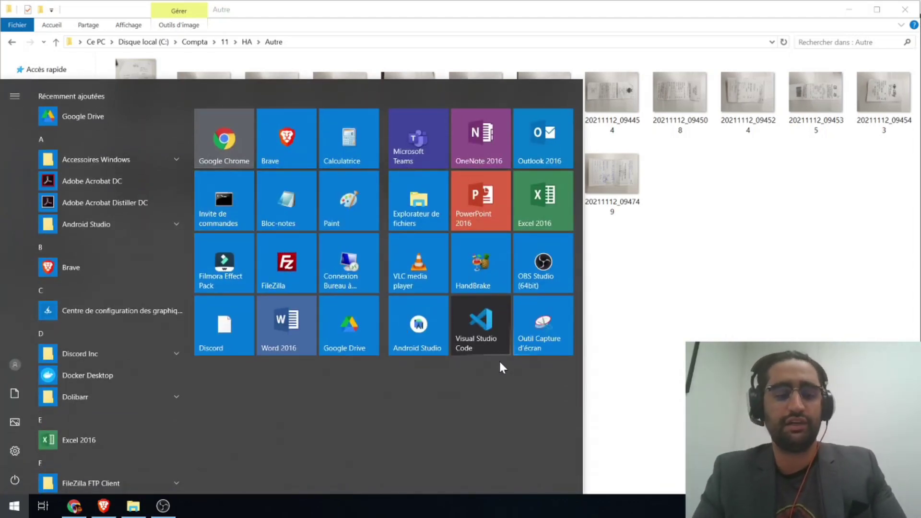
pyautogui.press('super')
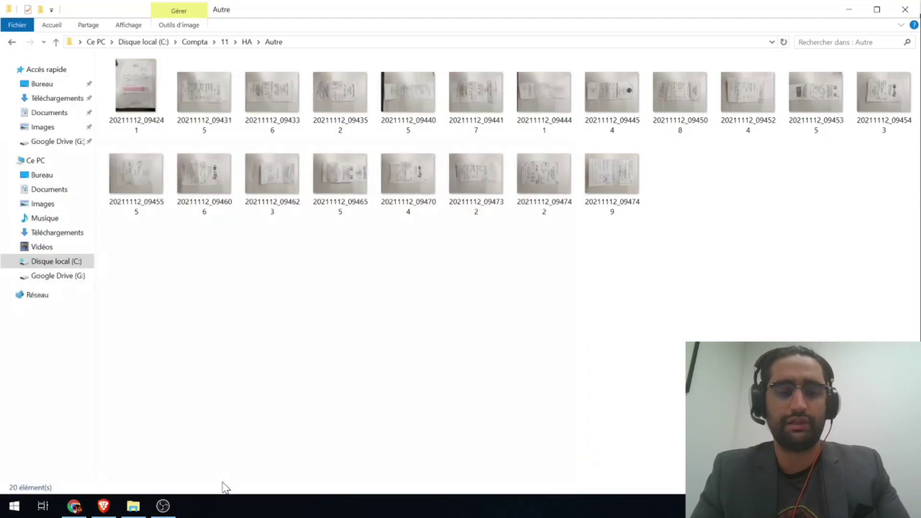
# Step: Open a Command Prompt, dismiss the Run dialog, and move and narrow the prompt window so the receipt images stay reachable
pyautogui.click(6, 509)
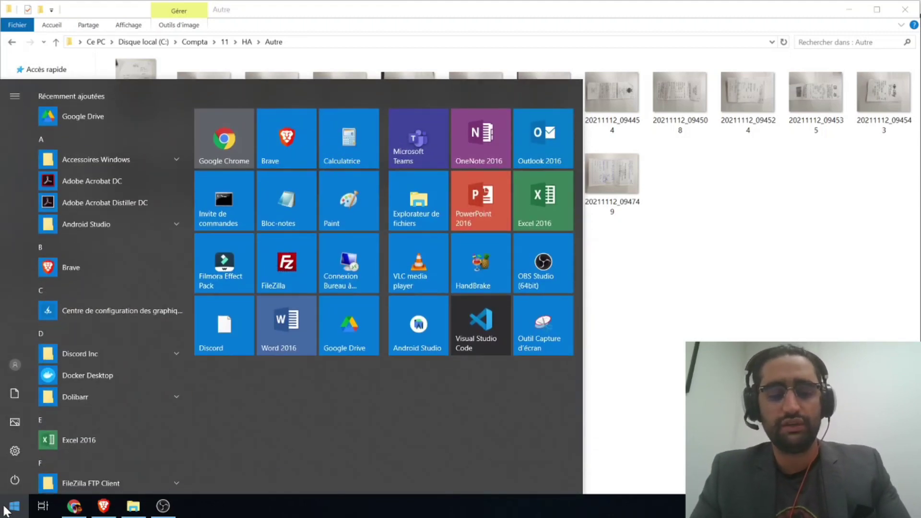
pyautogui.write('cmd')
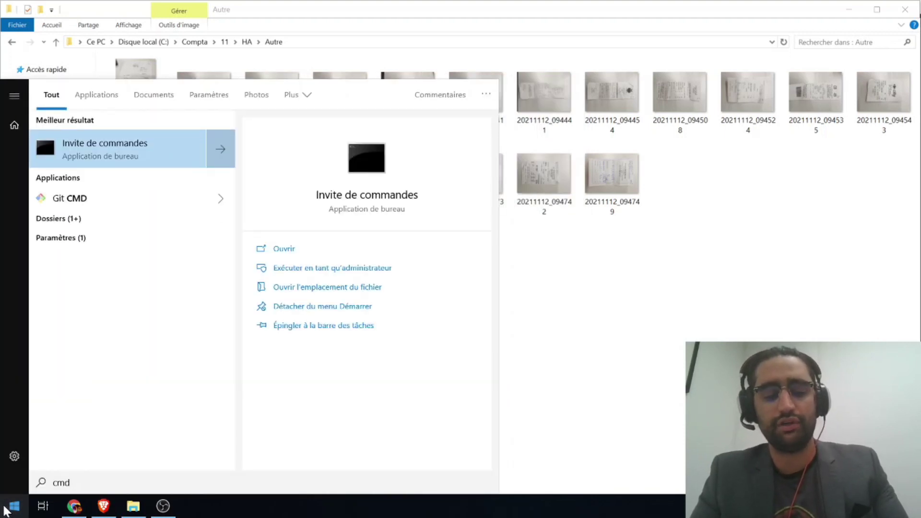
pyautogui.press('super+r')
pyautogui.write('md')
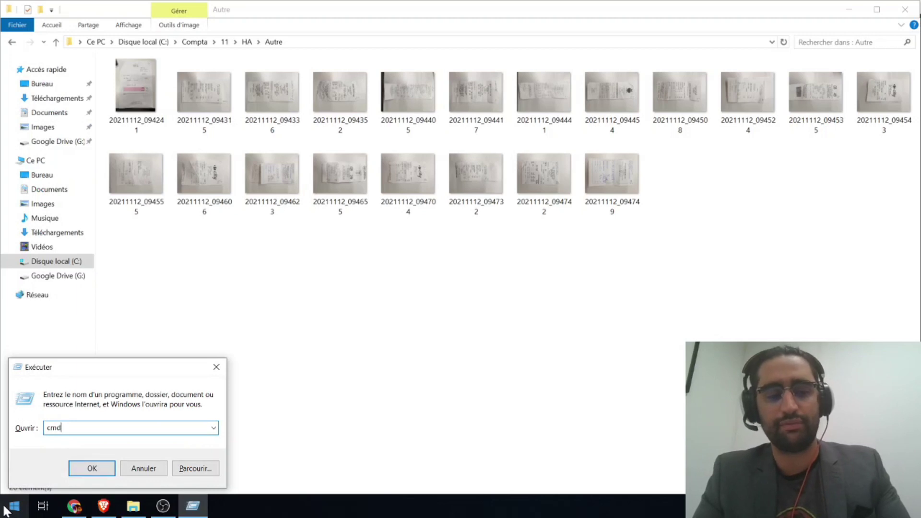
pyautogui.click(6, 510)
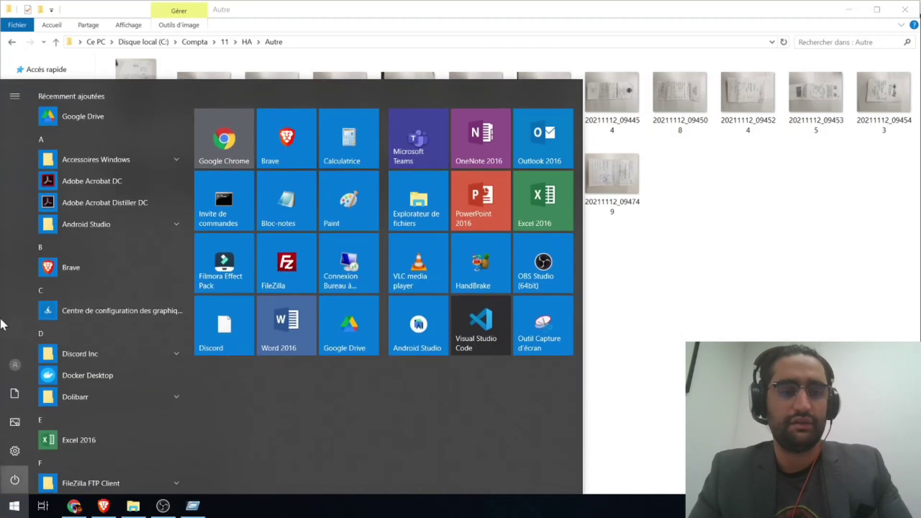
pyautogui.write('cmd')
pyautogui.click(137, 152)
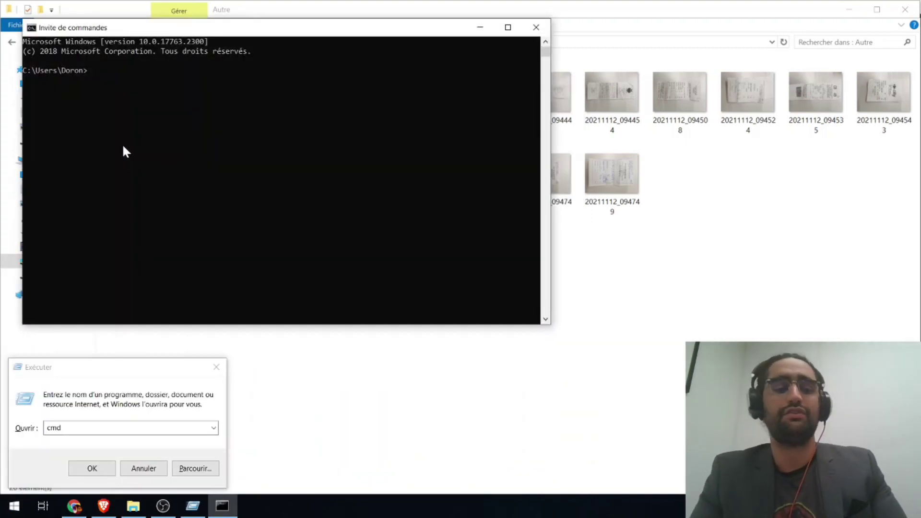
pyautogui.click(217, 367)
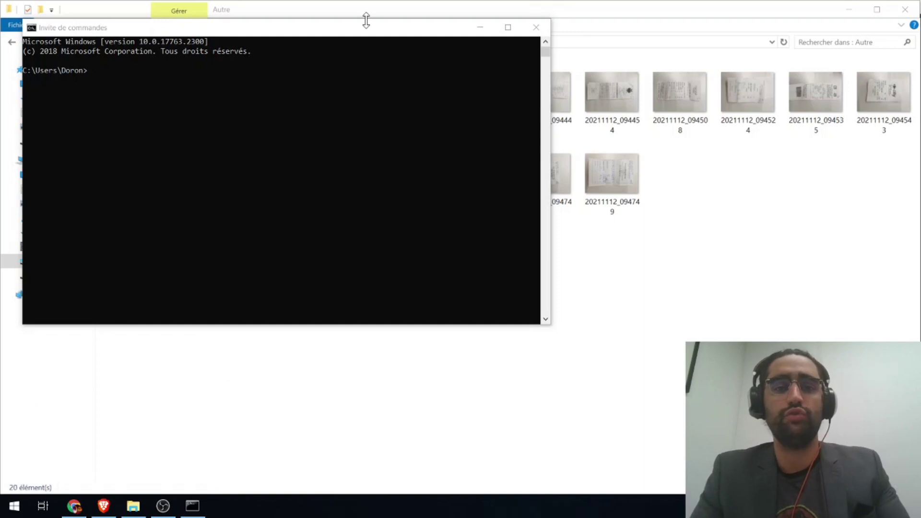
pyautogui.moveTo(368, 29); pyautogui.dragTo(678, 147)
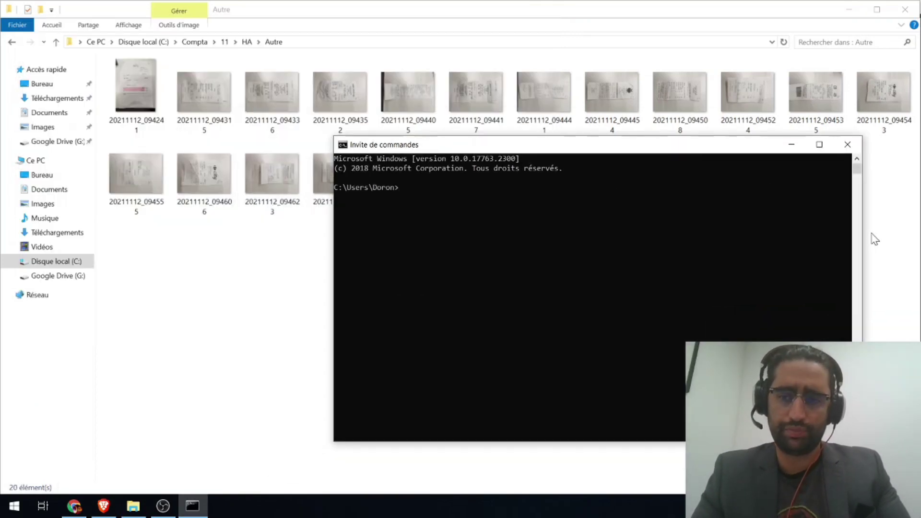
pyautogui.moveTo(861, 235); pyautogui.dragTo(684, 246)
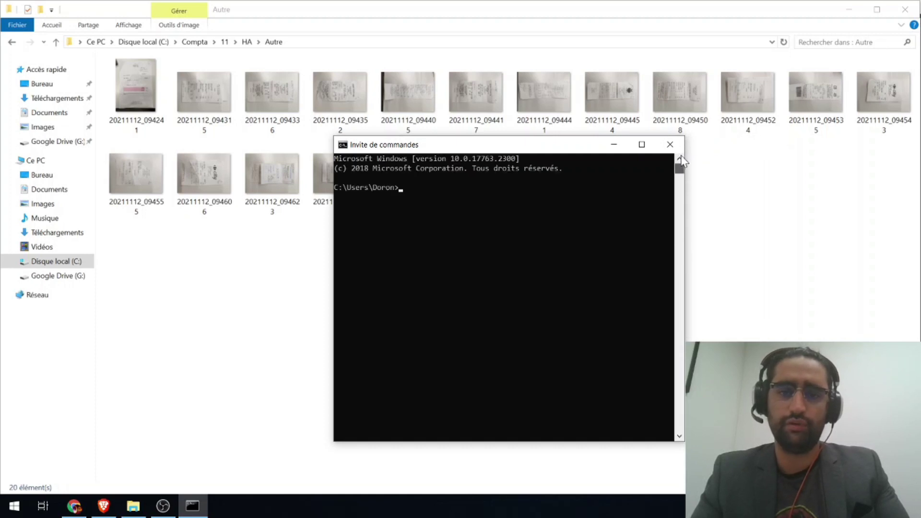
# Step: Insert the path of a receipt image from the Autre folder at the prompt and trim it to the folder path C:\Compta\11\HA\Autre\
pyautogui.moveTo(327, 82); pyautogui.dragTo(431, 198)
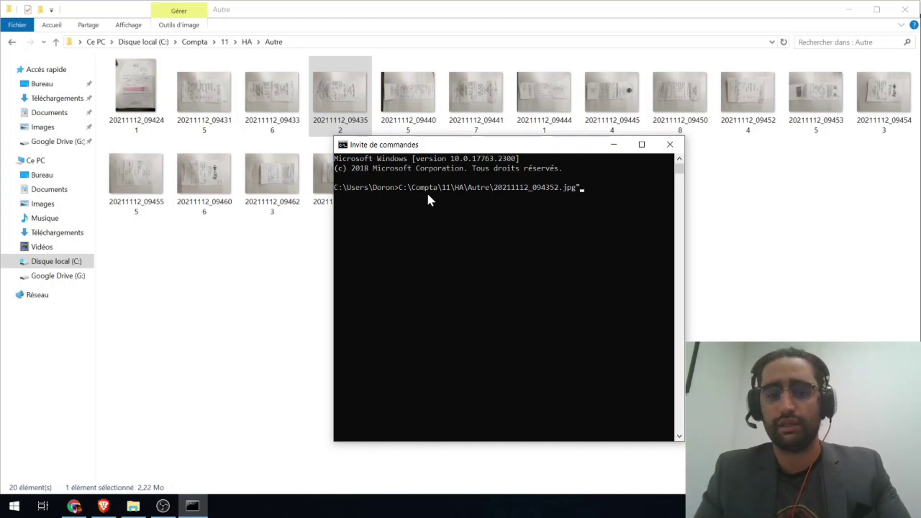
pyautogui.press('BackSpace')
pyautogui.press('BackSpace')
pyautogui.press('BackSpace')
pyautogui.press('BackSpace')
pyautogui.press('BackSpace')
pyautogui.press('BackSpace')
pyautogui.press('BackSpace')
pyautogui.press('BackSpace')
pyautogui.press('BackSpace')
pyautogui.press('BackSpace')
pyautogui.press('BackSpace')
pyautogui.press('BackSpace')
pyautogui.press('BackSpace')
pyautogui.press('BackSpace')
pyautogui.press('BackSpace')
pyautogui.press('BackSpace')
pyautogui.press('BackSpace')
pyautogui.press('BackSpace')
pyautogui.press('BackSpace')
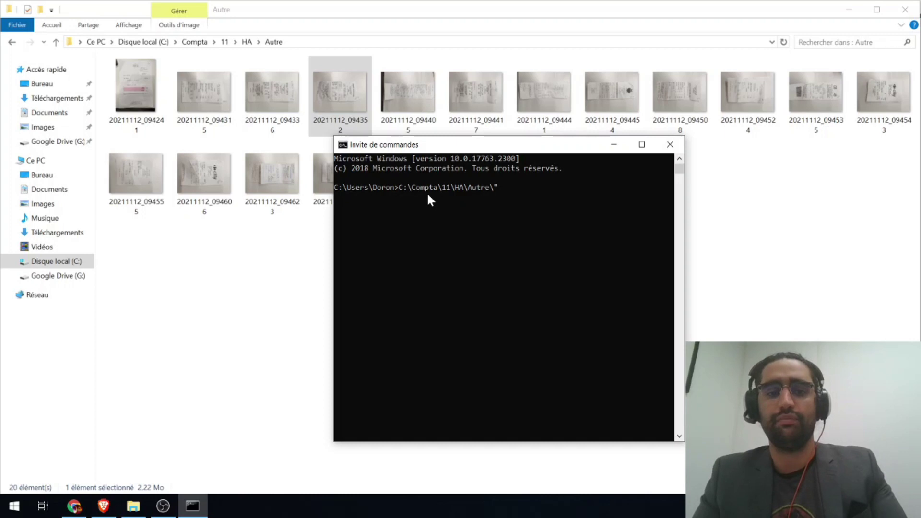
# Step: Complete and run the command cd "C:\Compta\11\HA\Autre\" to switch to the receipts folder
pyautogui.write('cd')
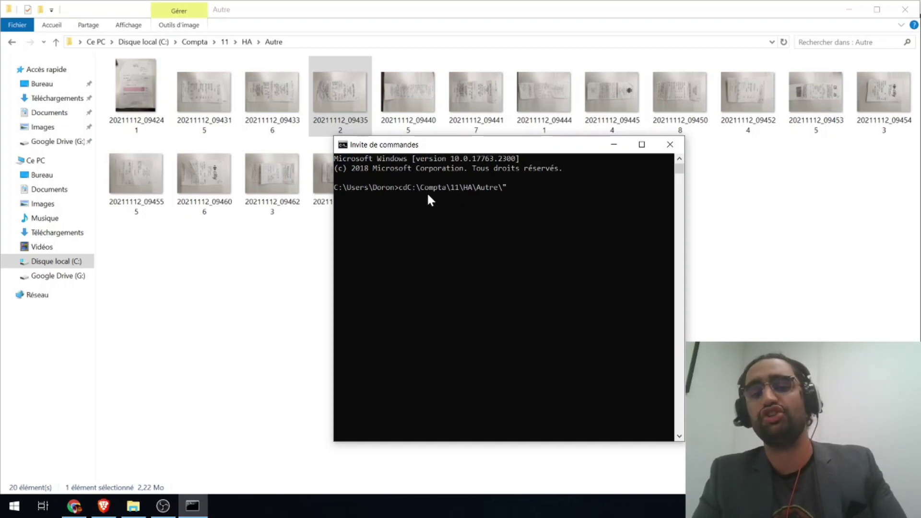
pyautogui.write(' "')
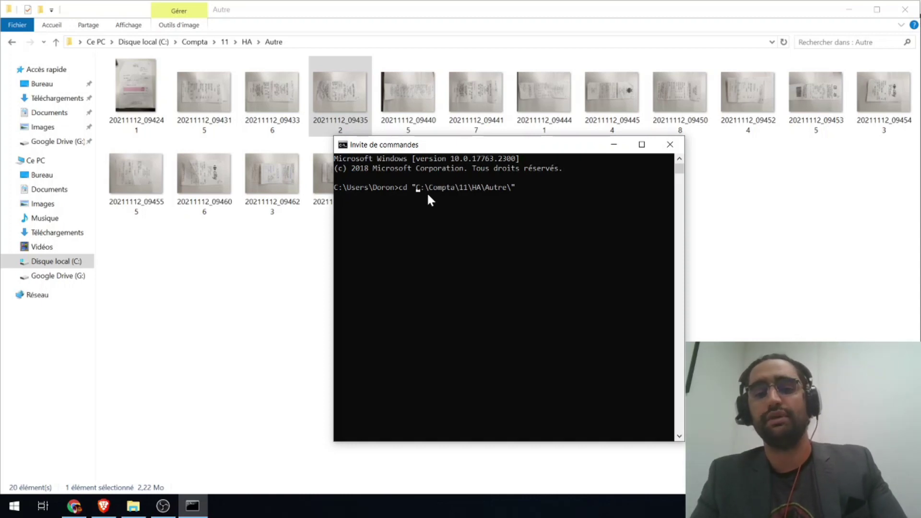
pyautogui.scroll(-5, 427, 192)
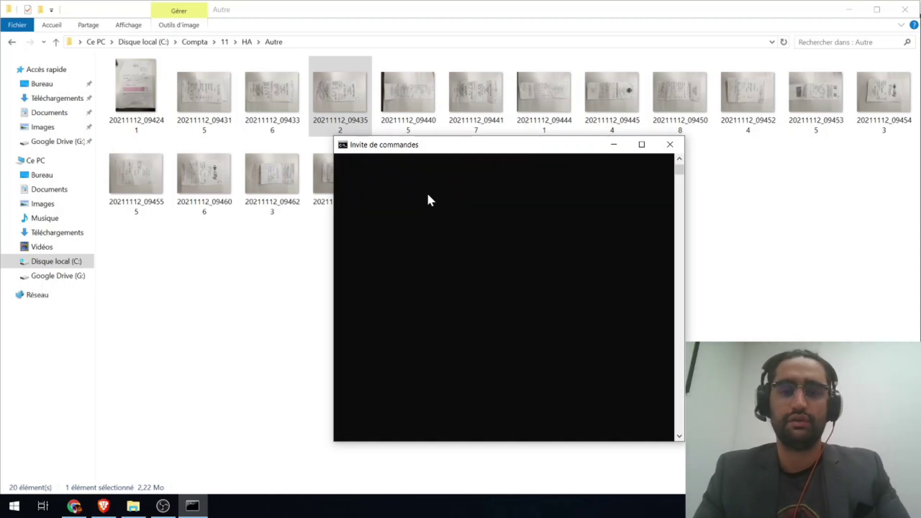
pyautogui.moveTo(680, 170); pyautogui.dragTo(681, 160)
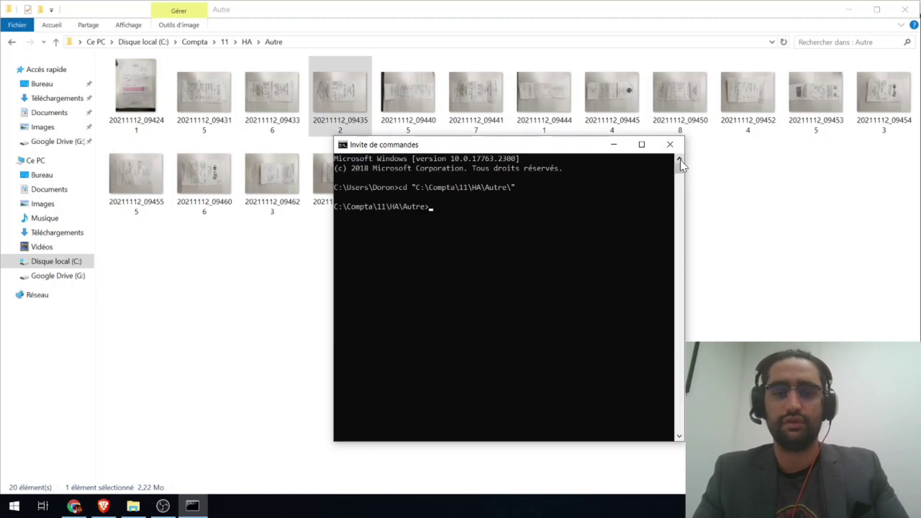
# Step: Export the folder's file list to a text file by running dir /d=>"noms_fichiers.txt" in the Autre folder
pyautogui.moveTo(461, 143); pyautogui.dragTo(634, 137)
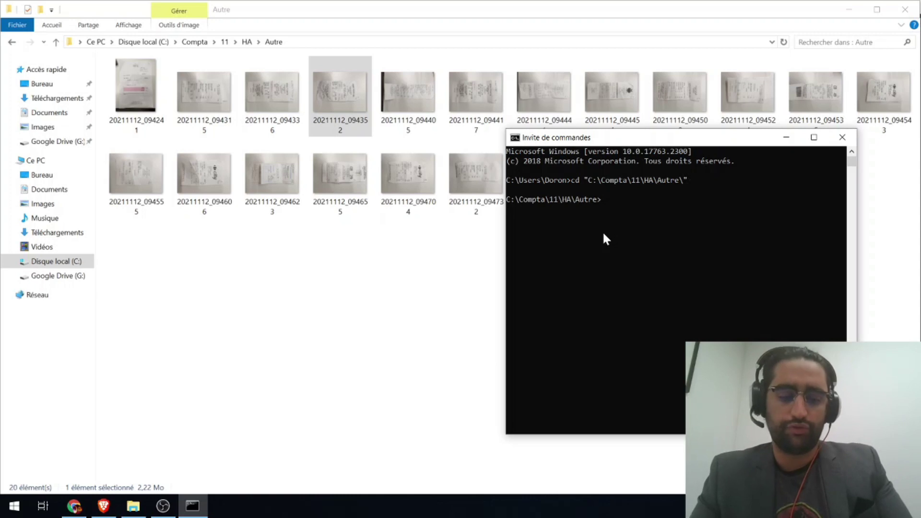
pyautogui.write('dir')
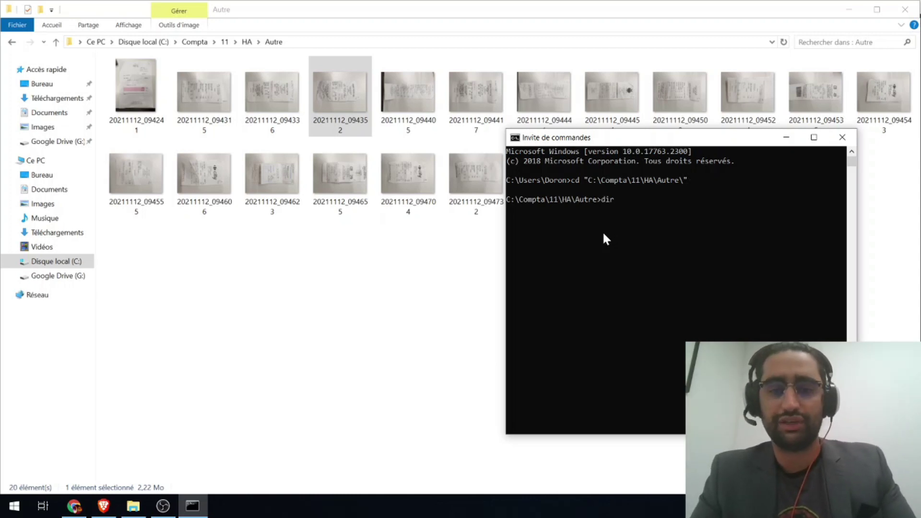
pyautogui.write(' /d')
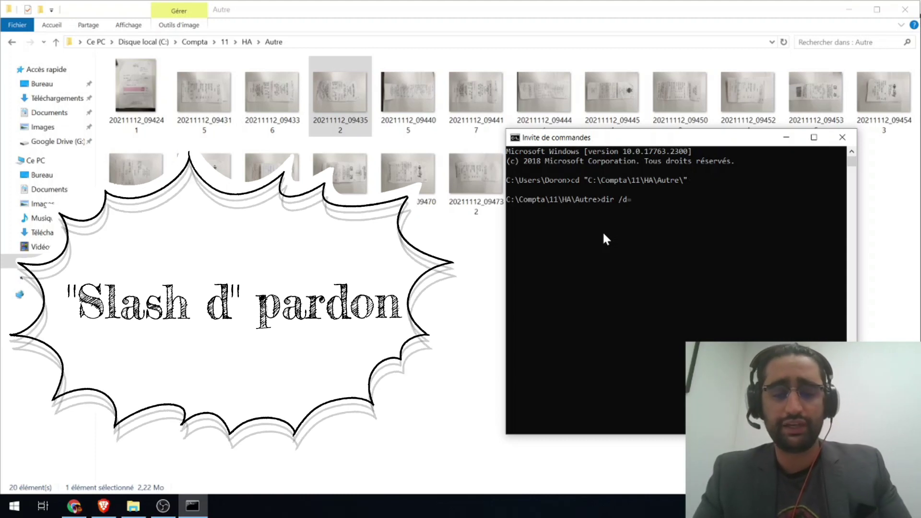
pyautogui.write(' >')
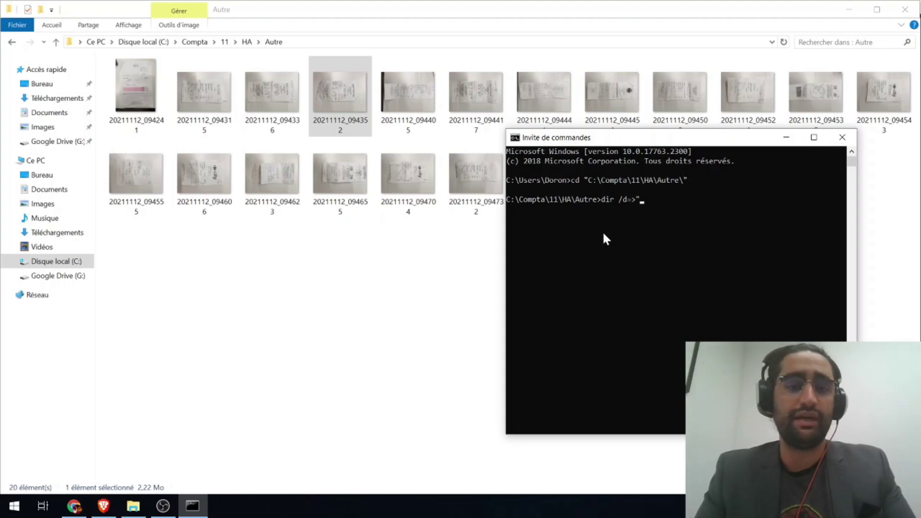
pyautogui.write('"noms')
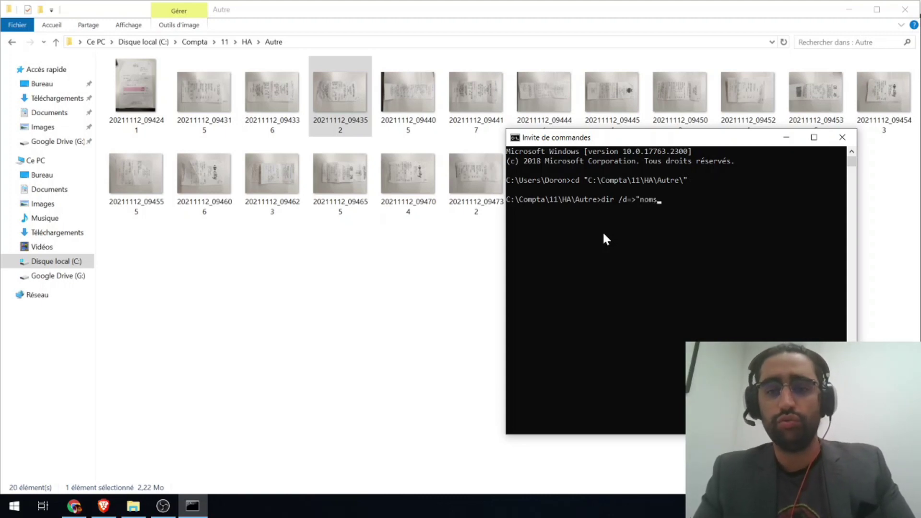
pyautogui.press('BackSpace')
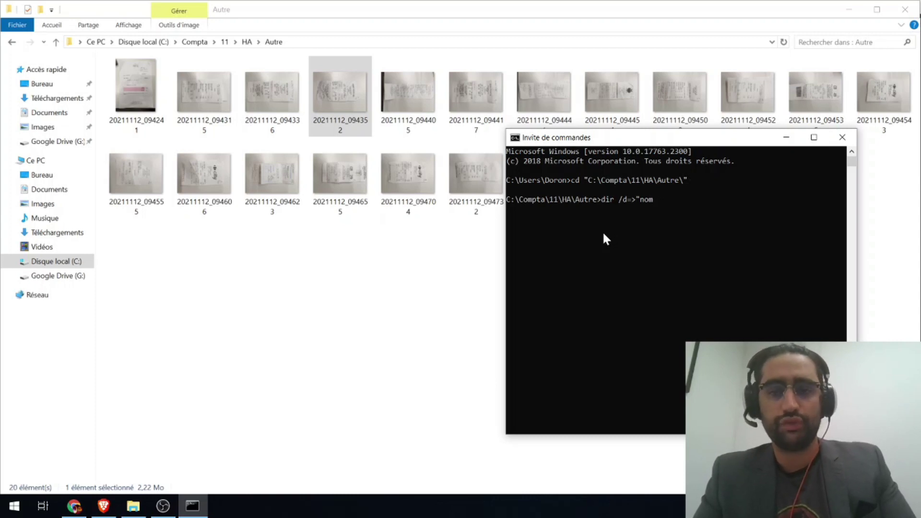
pyautogui.write('s_fichiers')
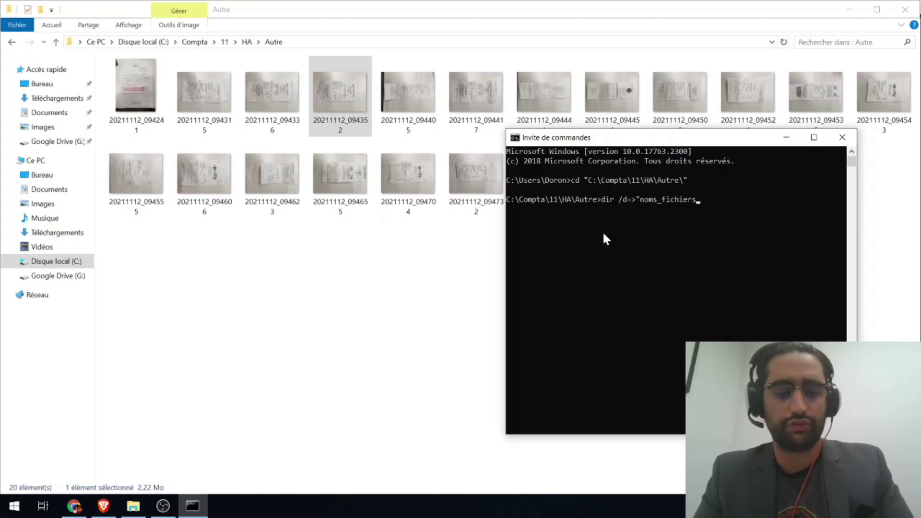
pyautogui.write('.txt')
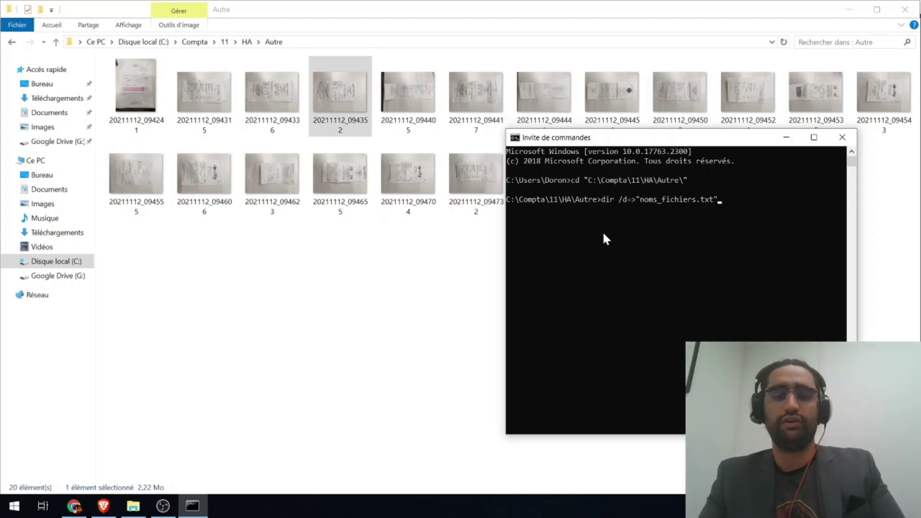
pyautogui.scroll(-5, 602, 231)
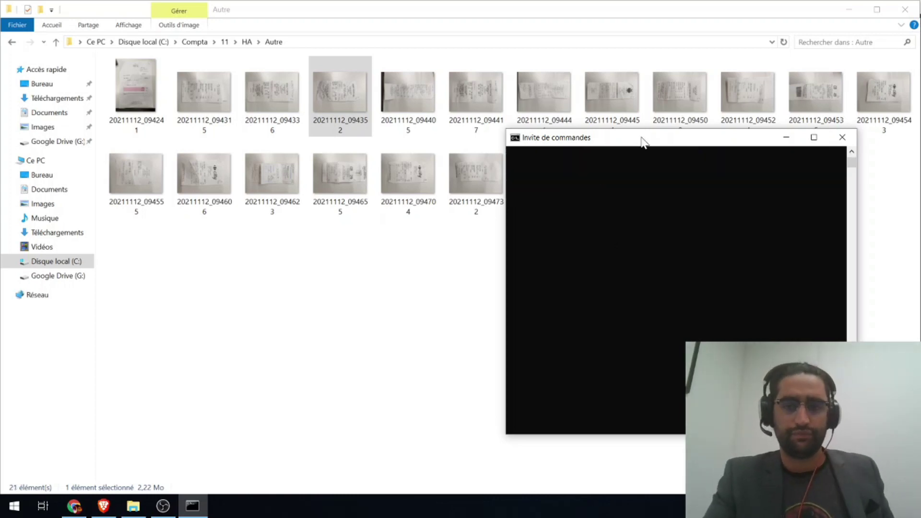
# Step: Move the Command Prompt window out of the way and open the noms_fichiers text file
pyautogui.moveTo(643, 141); pyautogui.dragTo(686, 277)
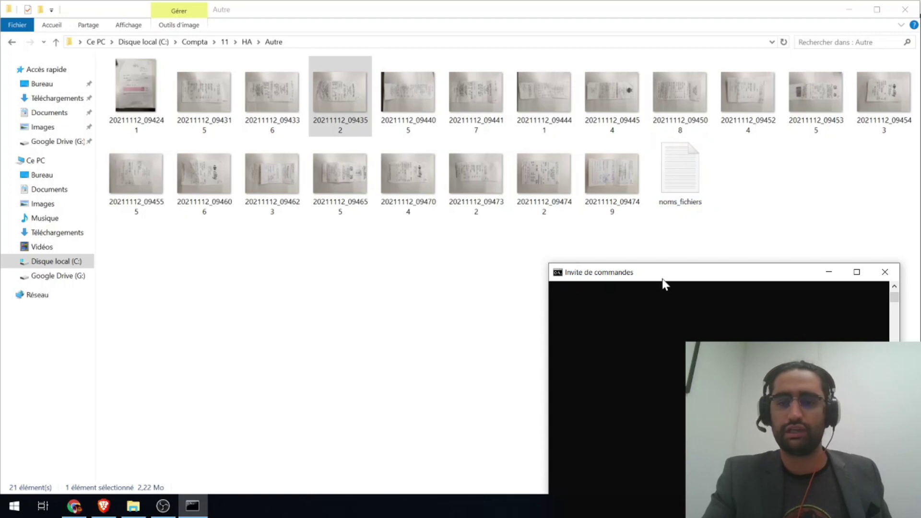
pyautogui.moveTo(667, 277); pyautogui.dragTo(344, 153)
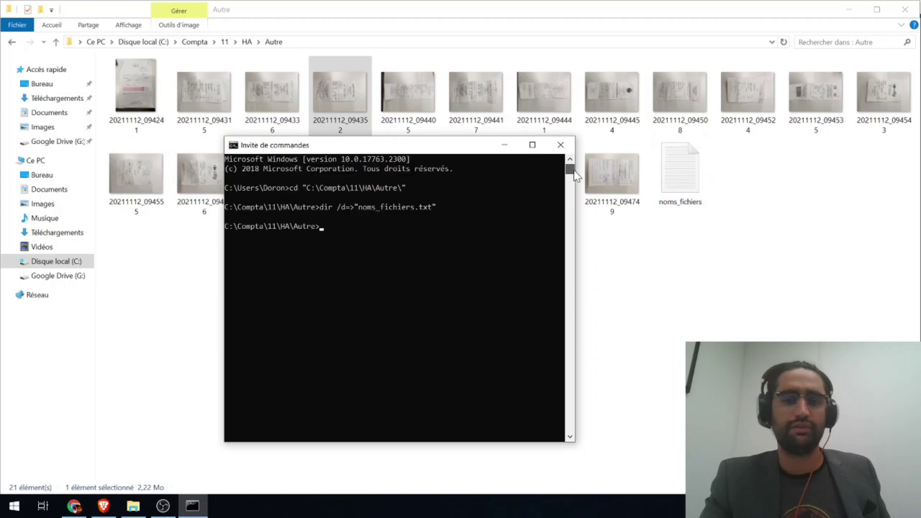
pyautogui.doubleClick(696, 187)
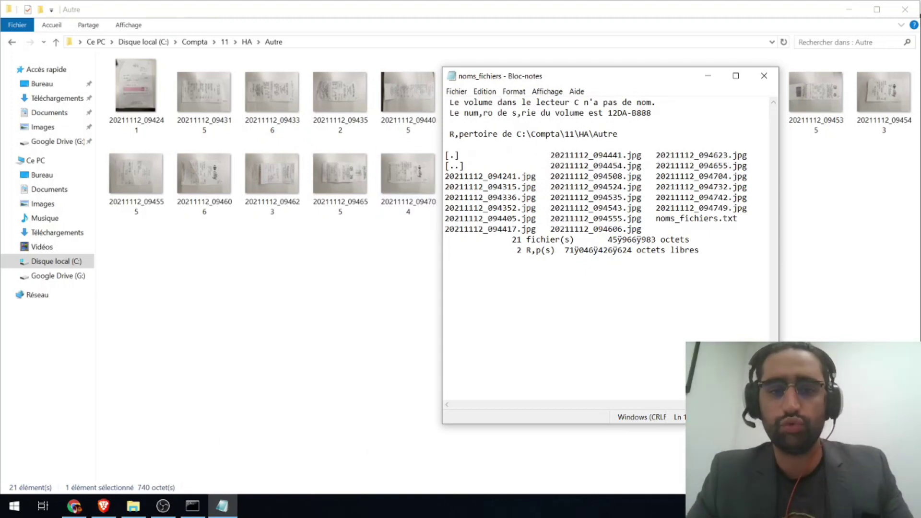
# Step: Copy the file name listing from noms_fichiers, switch to Excel, and paste it into a new workbook starting at cell A1
pyautogui.moveTo(445, 155); pyautogui.dragTo(643, 229)
pyautogui.hotkey('ctrl', 'c')
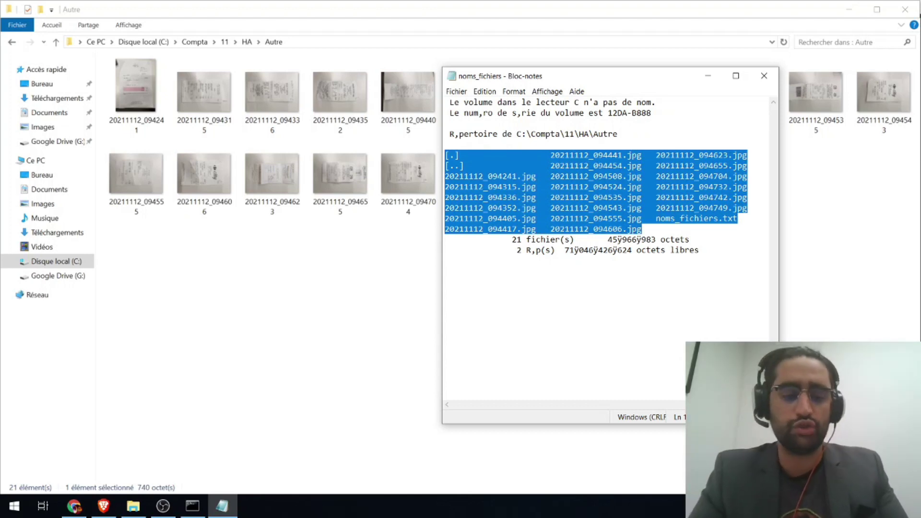
pyautogui.click(216, 411)
pyautogui.press('super')
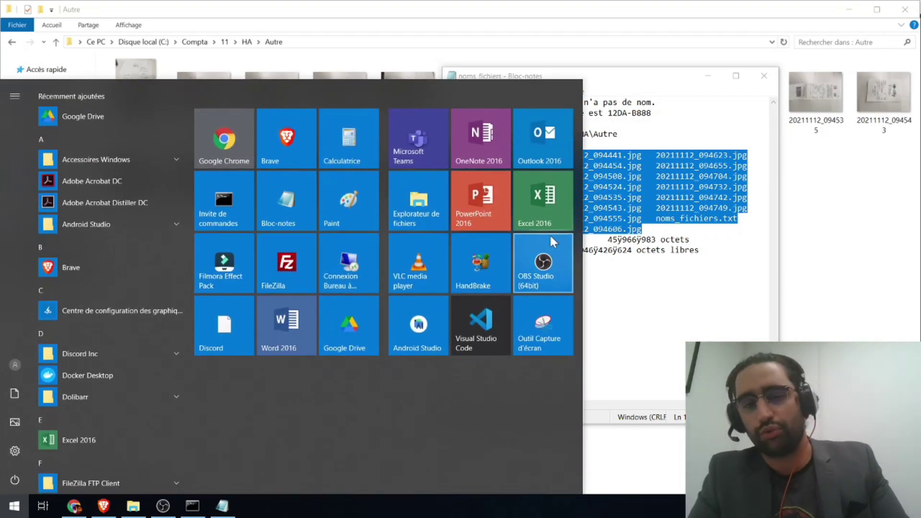
pyautogui.click(543, 222)
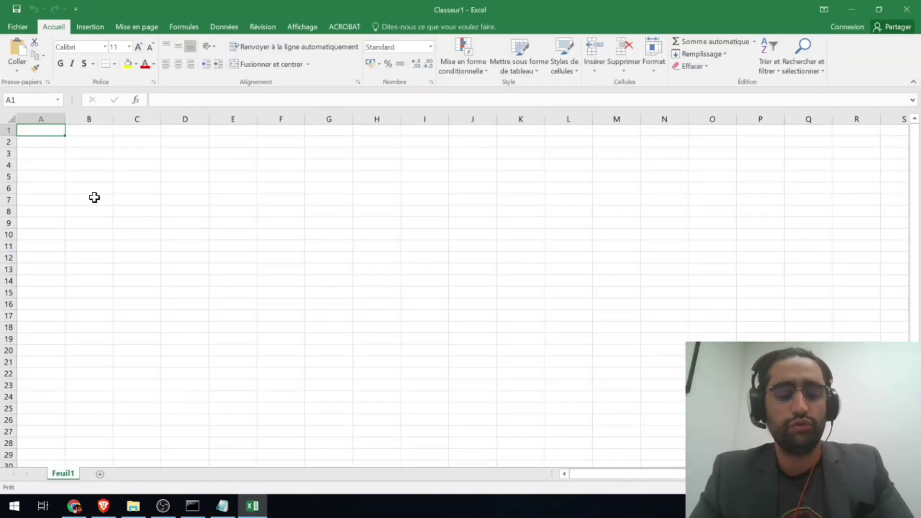
pyautogui.hotkey('ctrl', 'v')
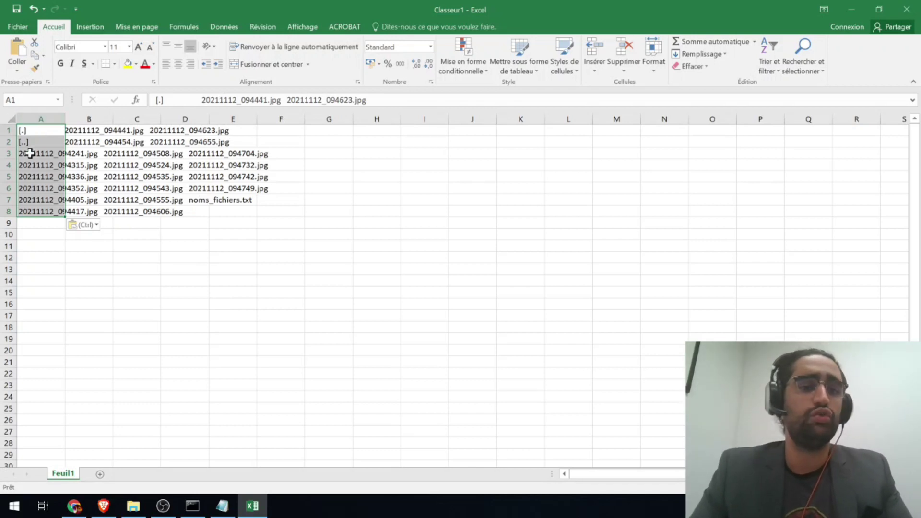
# Step: Examine the contents of cells A1 to A3 to check how the pasted file names are grouped and separated
pyautogui.click(158, 166)
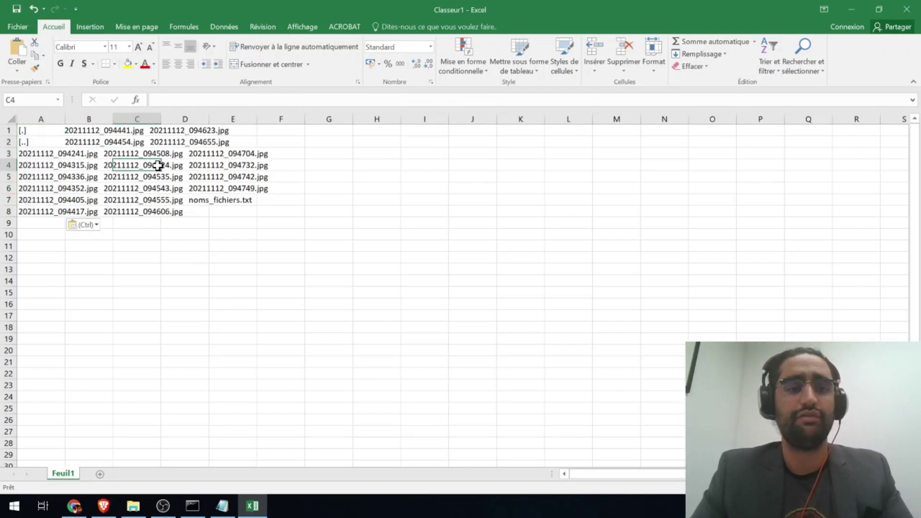
pyautogui.click(33, 131)
pyautogui.click(41, 142)
pyautogui.click(37, 152)
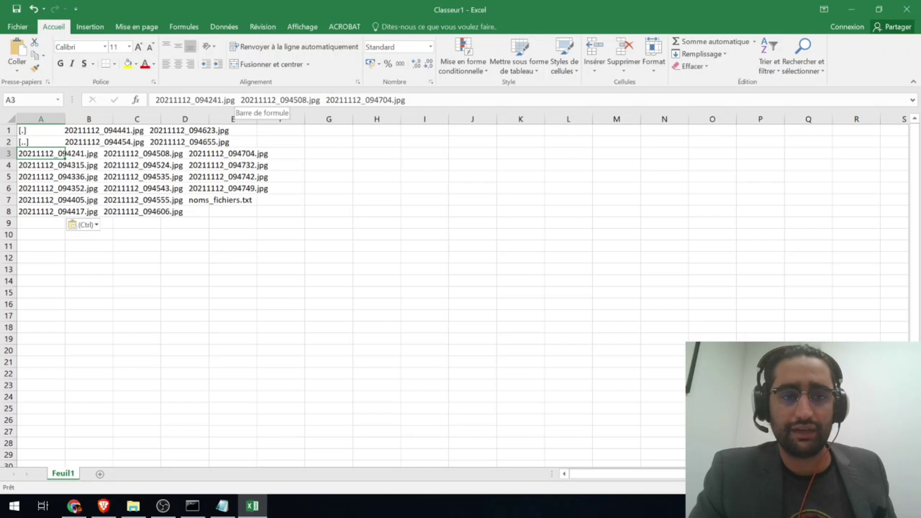
pyautogui.doubleClick(237, 100)
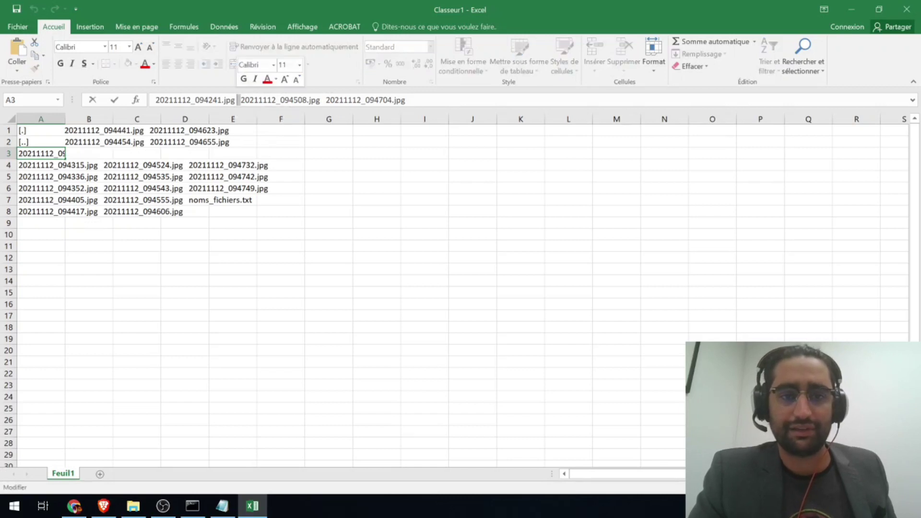
pyautogui.moveTo(323, 99); pyautogui.dragTo(327, 100)
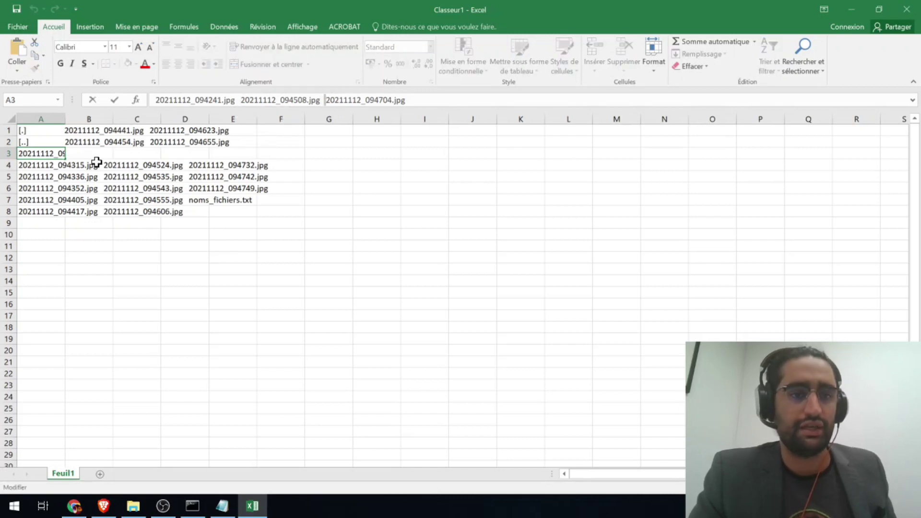
pyautogui.click(61, 139)
pyautogui.click(32, 130)
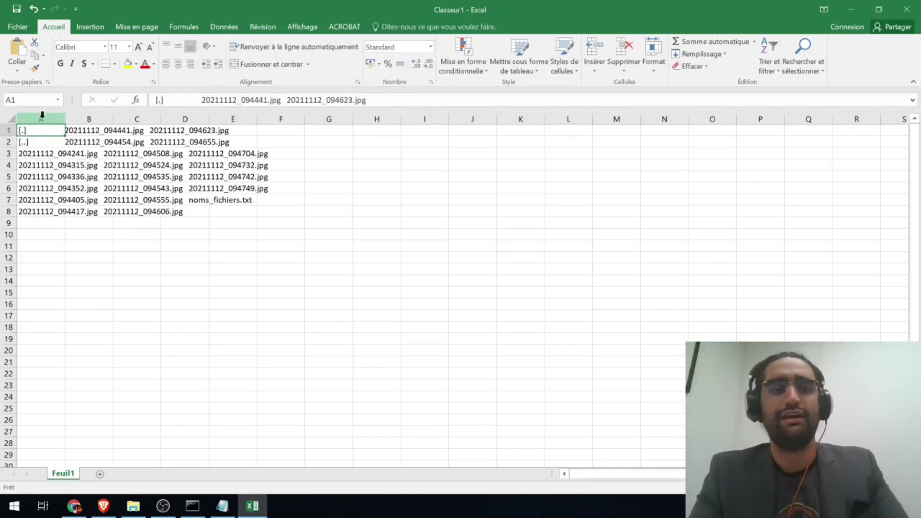
# Step: Convert column A into separate columns as delimited text, using Espace as the separator instead of Tabulation
pyautogui.click(42, 116)
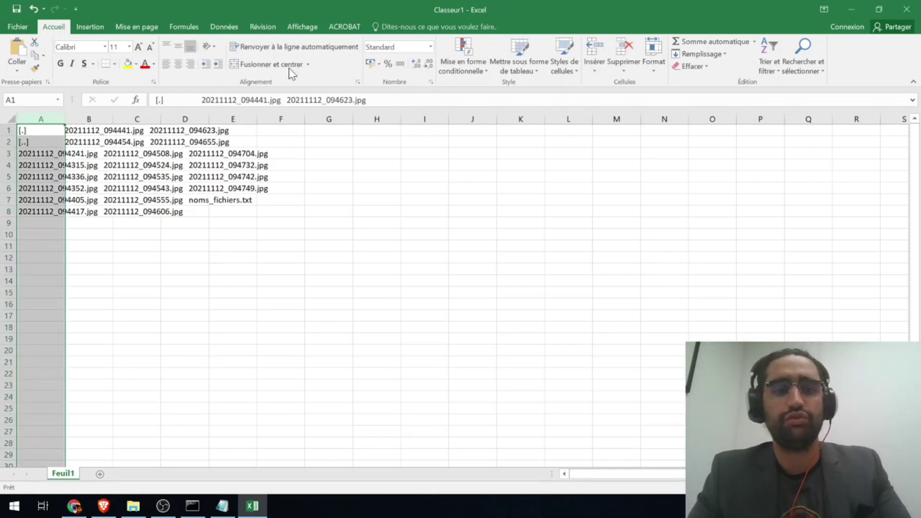
pyautogui.click(235, 32)
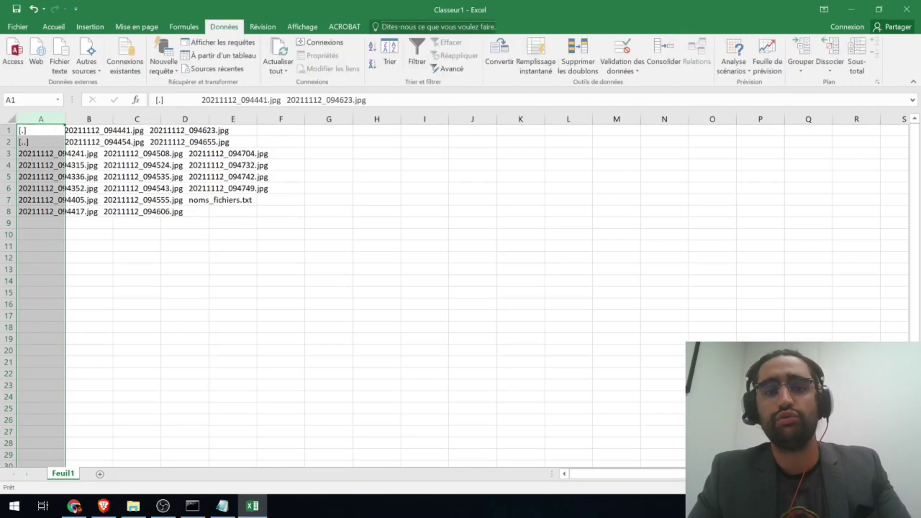
pyautogui.click(500, 61)
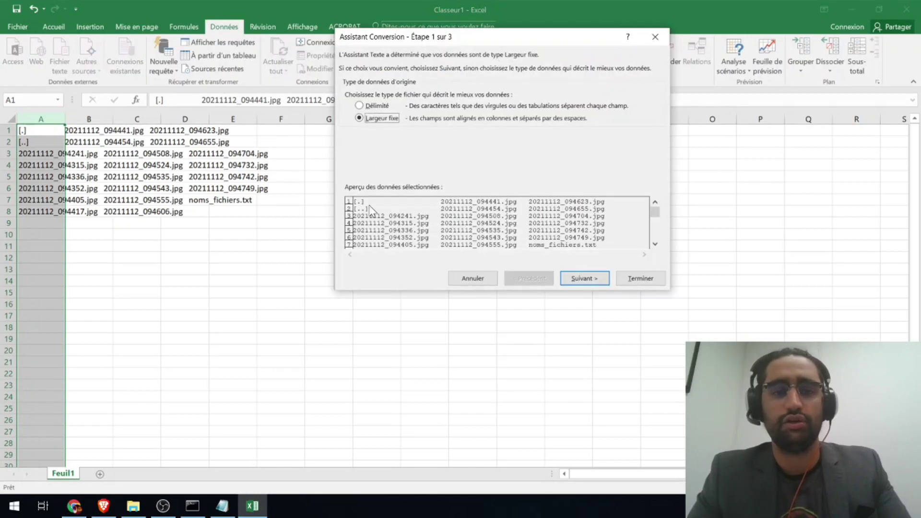
pyautogui.click(365, 108)
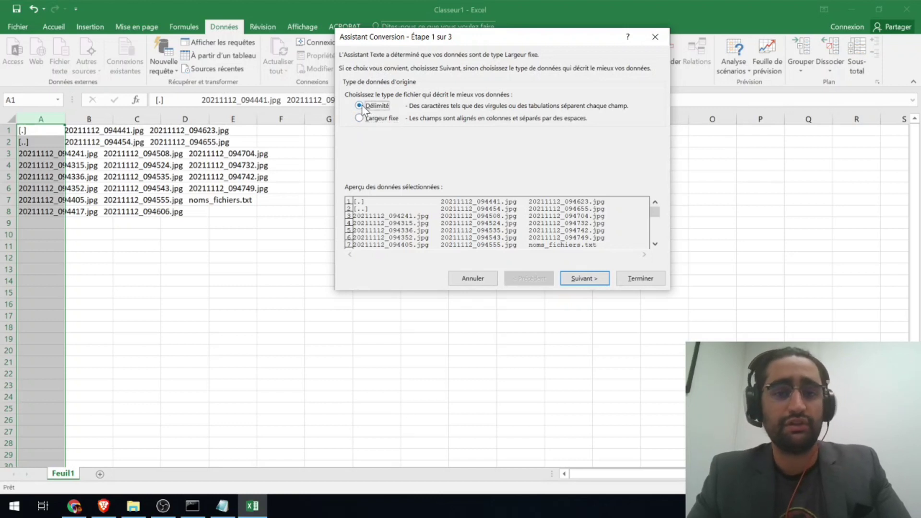
pyautogui.click(582, 278)
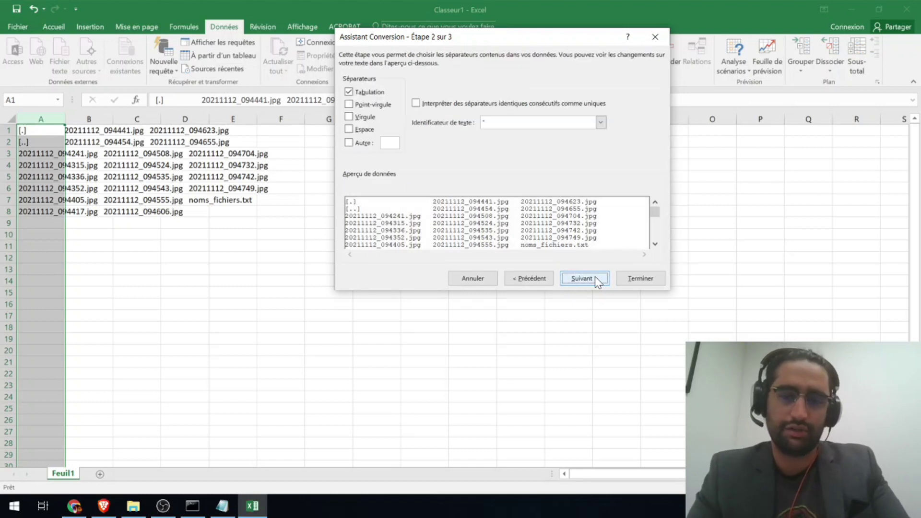
pyautogui.click(349, 92)
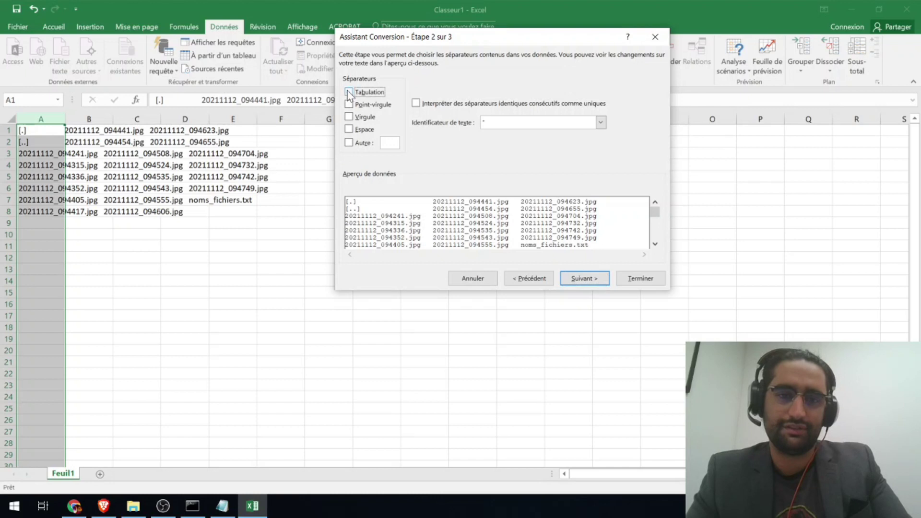
pyautogui.click(350, 130)
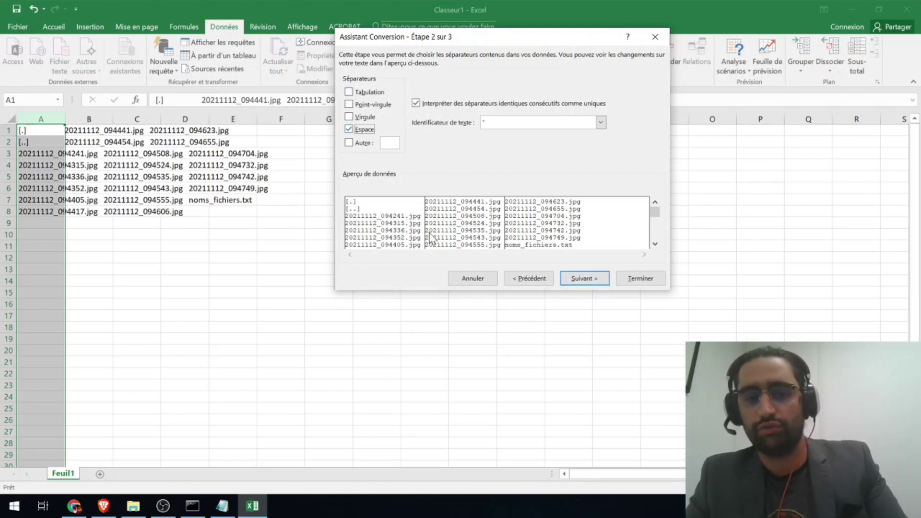
pyautogui.click(640, 278)
# Step: Delete the entries that are not images: [.] in A1, [..] in A2 and noms_fichiers.txt in C7
pyautogui.click(44, 133)
pyautogui.press('Delete')
pyautogui.press('Down')
pyautogui.press('Delete')
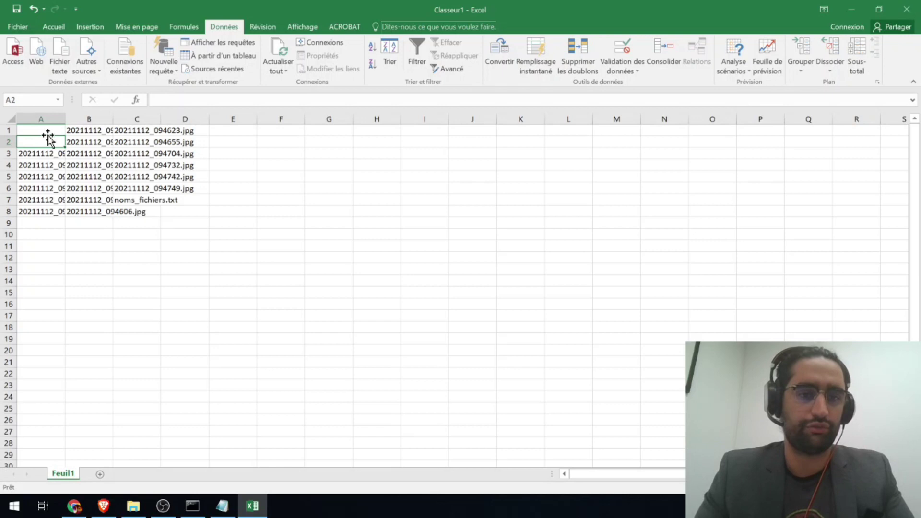
pyautogui.click(140, 202)
pyautogui.press('Delete')
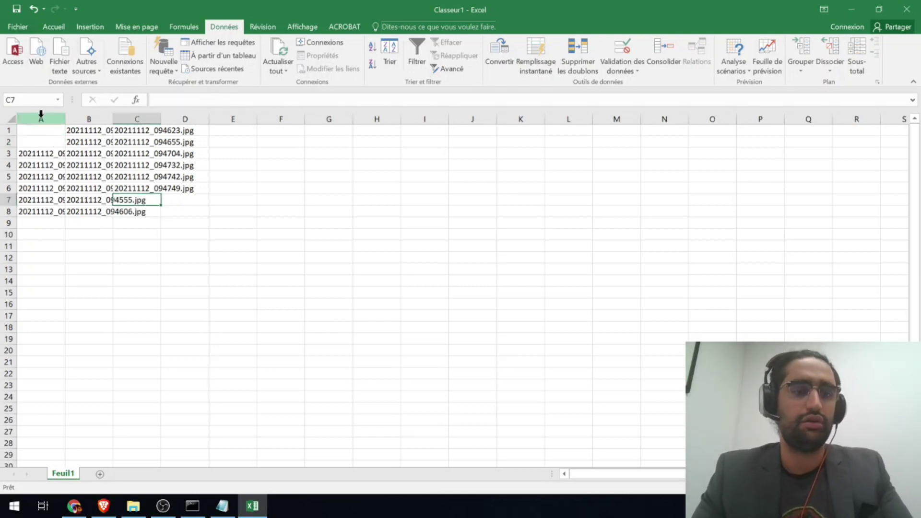
# Step: Auto-fit the widths of columns A, B and C to the full file names
pyautogui.doubleClick(61, 118)
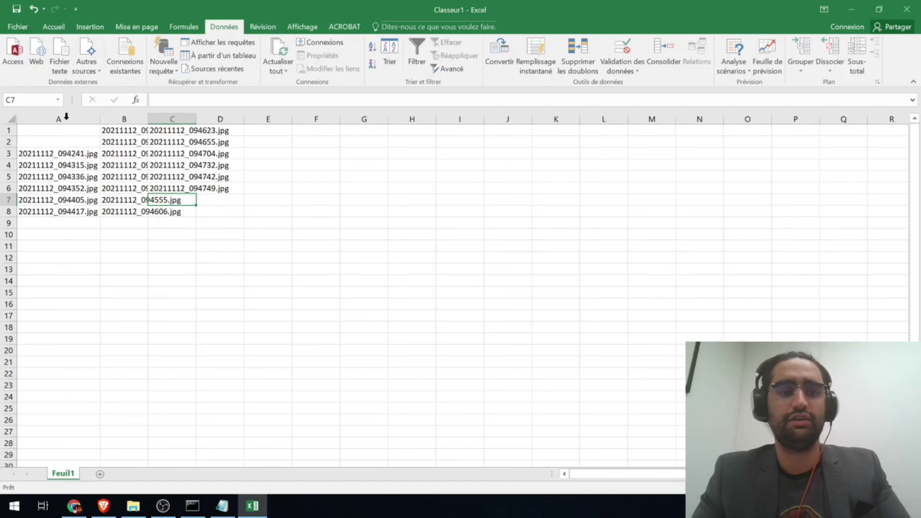
pyautogui.doubleClick(149, 118)
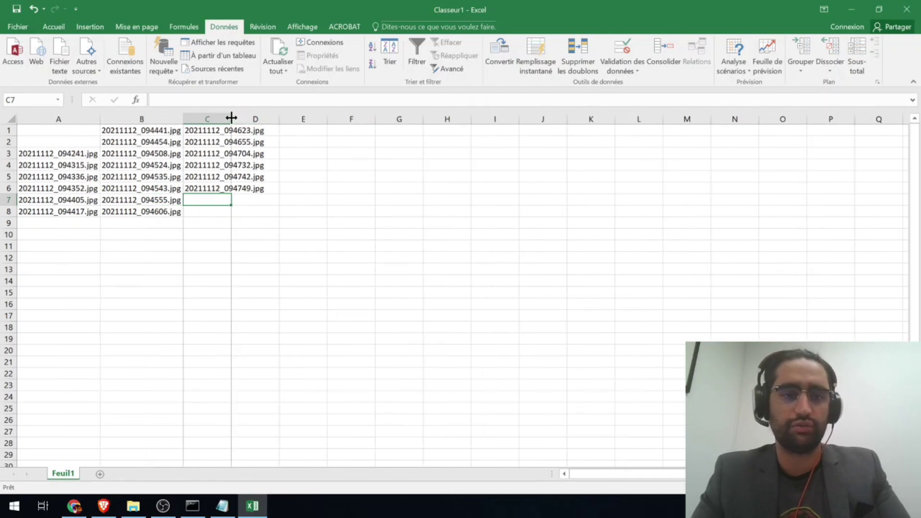
pyautogui.doubleClick(231, 118)
pyautogui.click(226, 232)
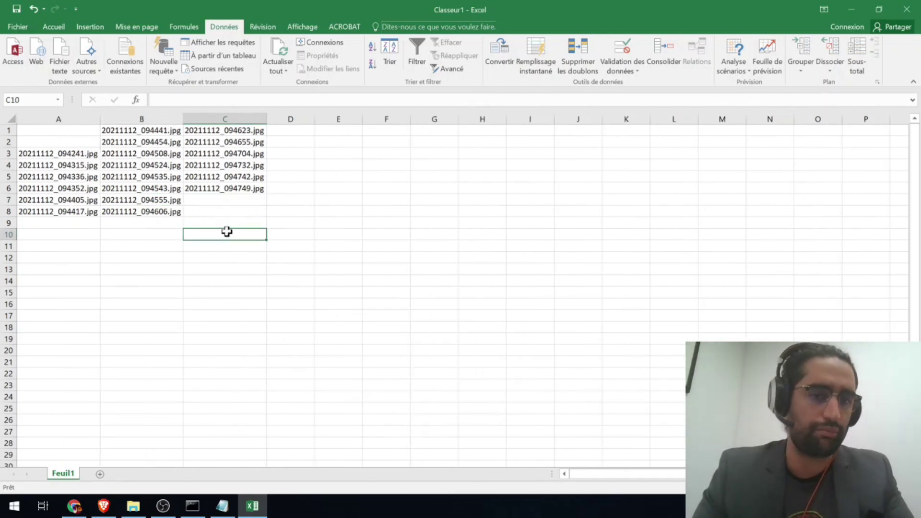
pyautogui.click(142, 132)
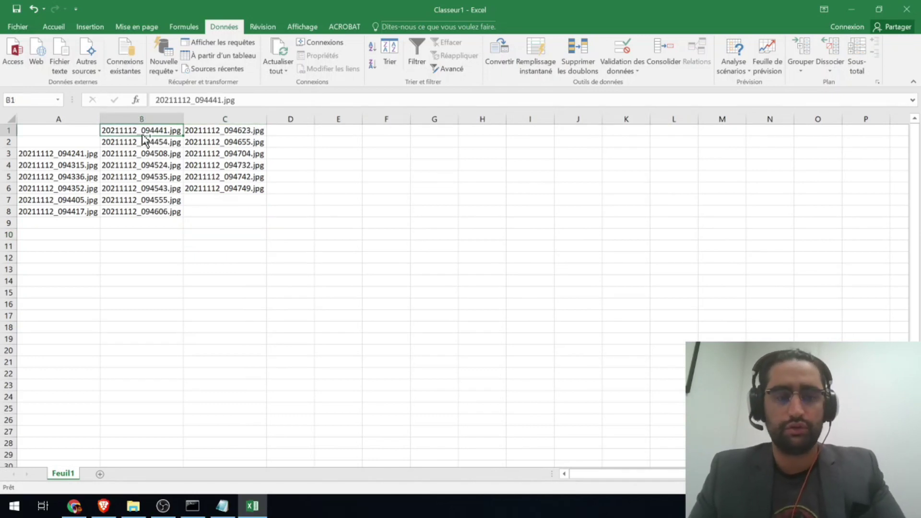
pyautogui.hotkey('ctrl', 'shift', 'Down')
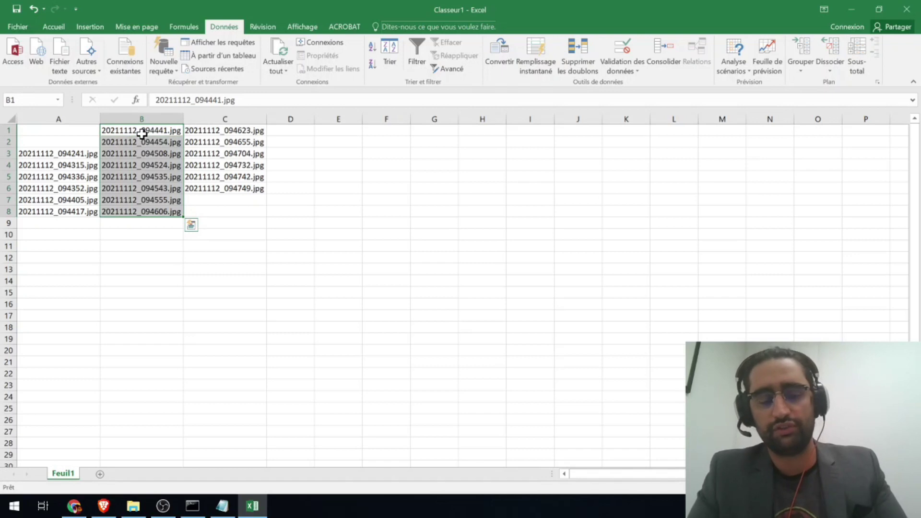
pyautogui.click(311, 233)
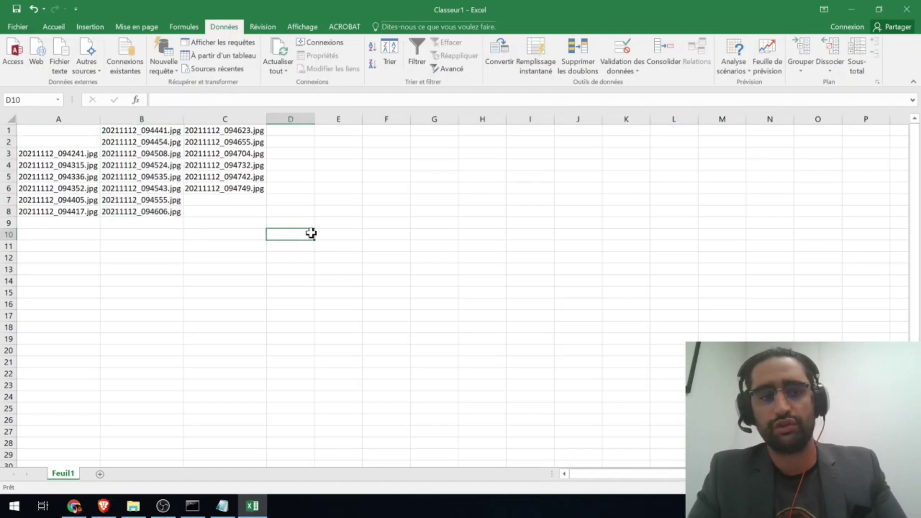
# Step: Move the file names in B1:B8 to the end of the column A list, starting at A9
pyautogui.click(142, 133)
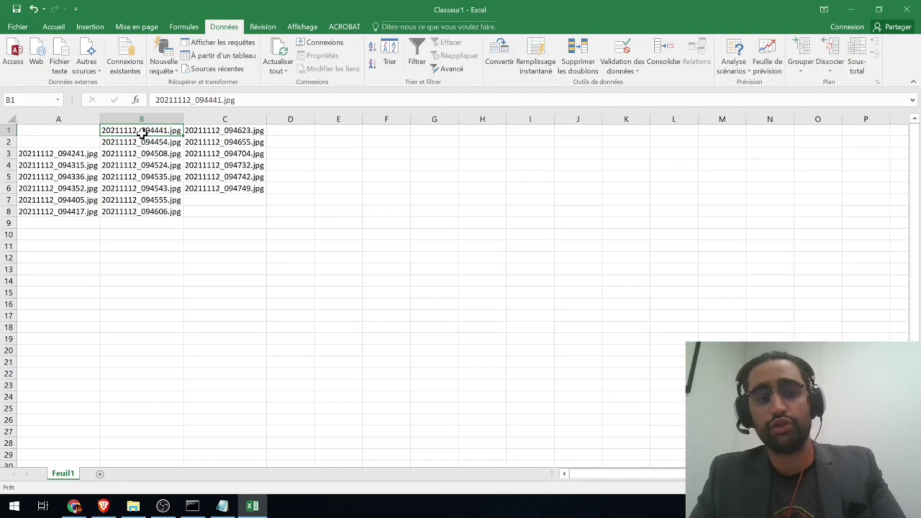
pyautogui.hotkey('ctrl', 'shift', 'Down')
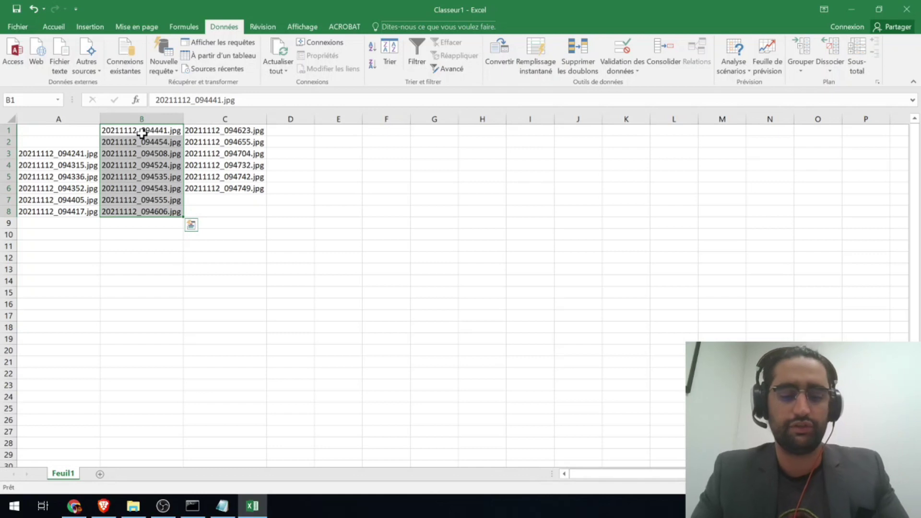
pyautogui.hotkey('ctrl', 'c')
pyautogui.click(56, 226)
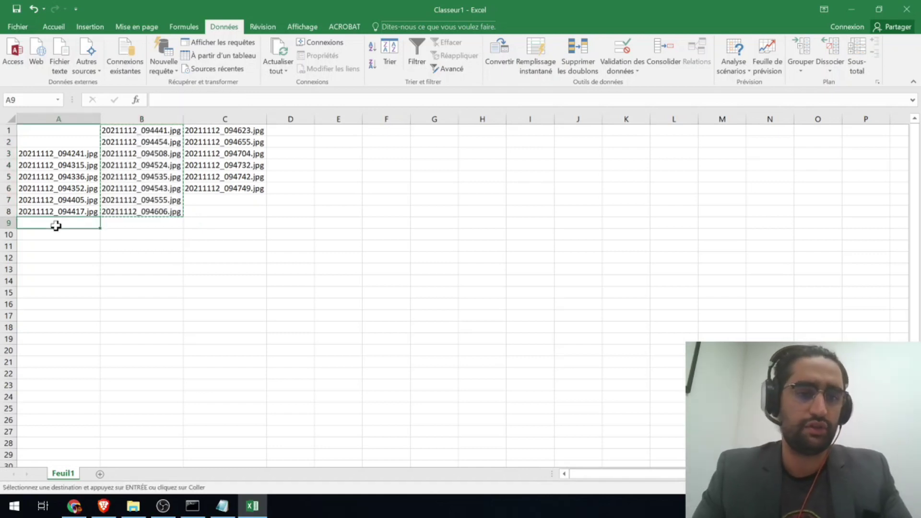
pyautogui.hotkey('ctrl', 'v')
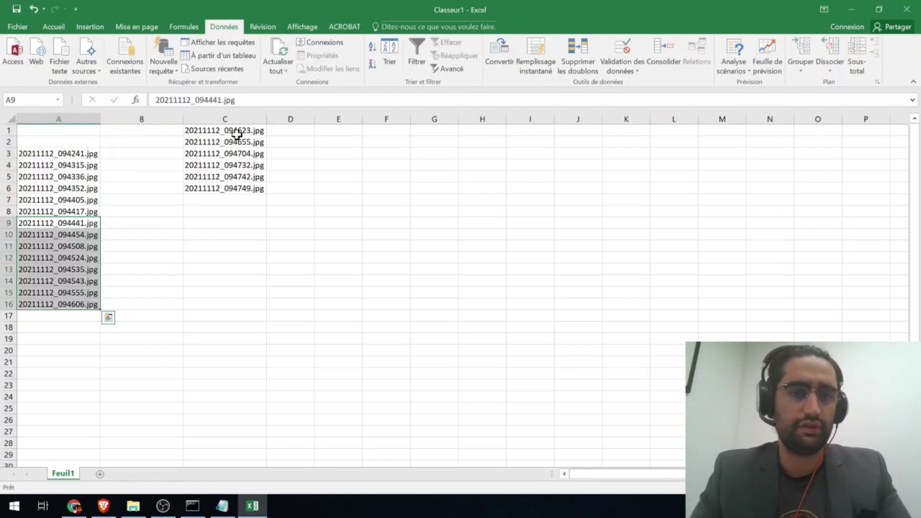
# Step: Move the two file names in C1:C2 into the empty cells A1:A2
pyautogui.click(237, 131)
pyautogui.hotkey('shift', 'Down')
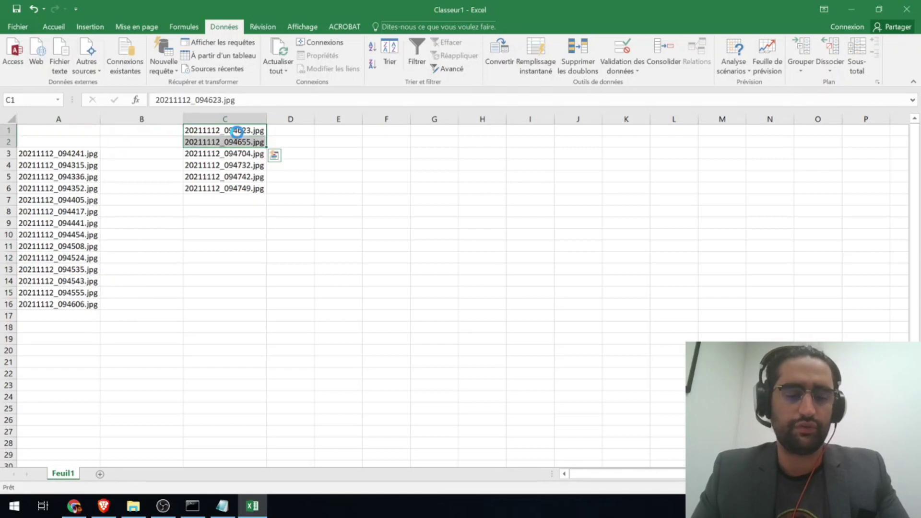
pyautogui.hotkey('ctrl', 'c')
pyautogui.click(72, 129)
pyautogui.hotkey('ctrl', 'v')
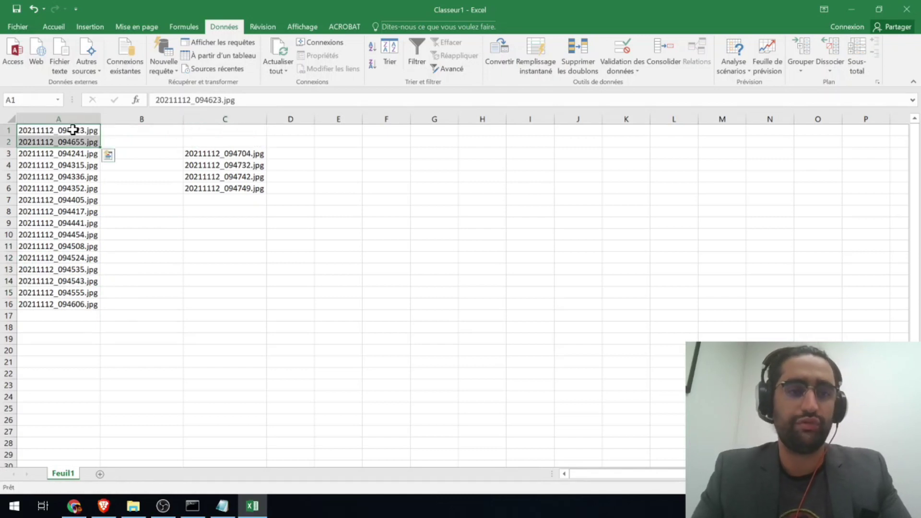
# Step: Move the remaining file names in C3:C6 to the end of the column A list, starting at A17
pyautogui.click(226, 154)
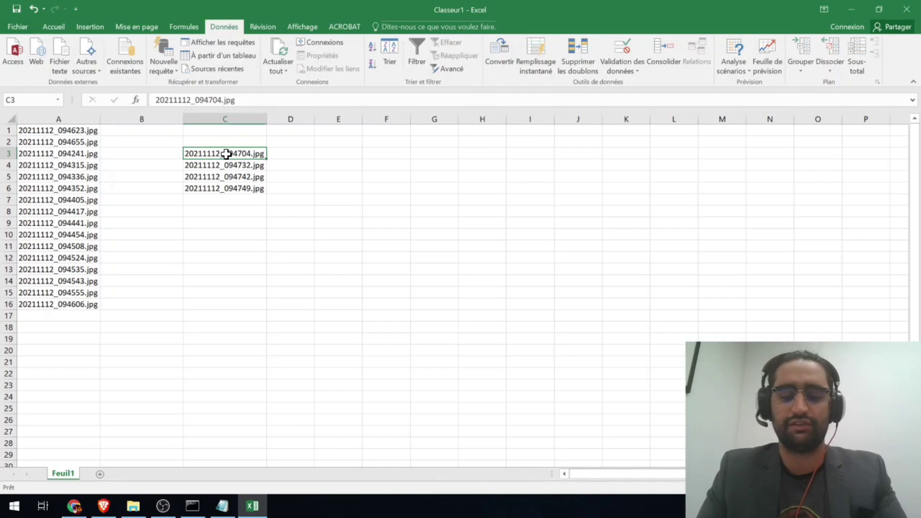
pyautogui.hotkey('ctrl', 'shift', 'Down')
pyautogui.hotkey('ctrl', 'c')
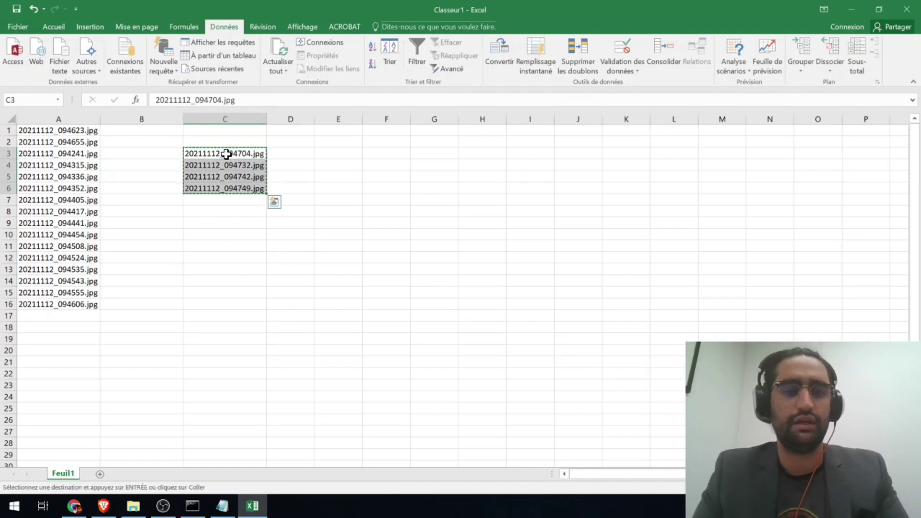
pyautogui.click(45, 315)
pyautogui.hotkey('ctrl', 'v')
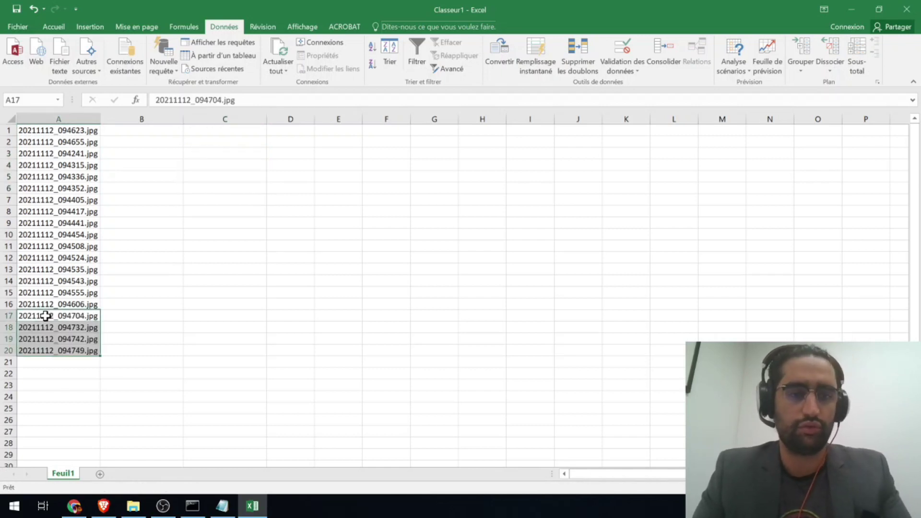
pyautogui.click(178, 246)
# Step: Insert a blank row above the file names and enter the header "vieux noms" in A1
pyautogui.click(2, 130)
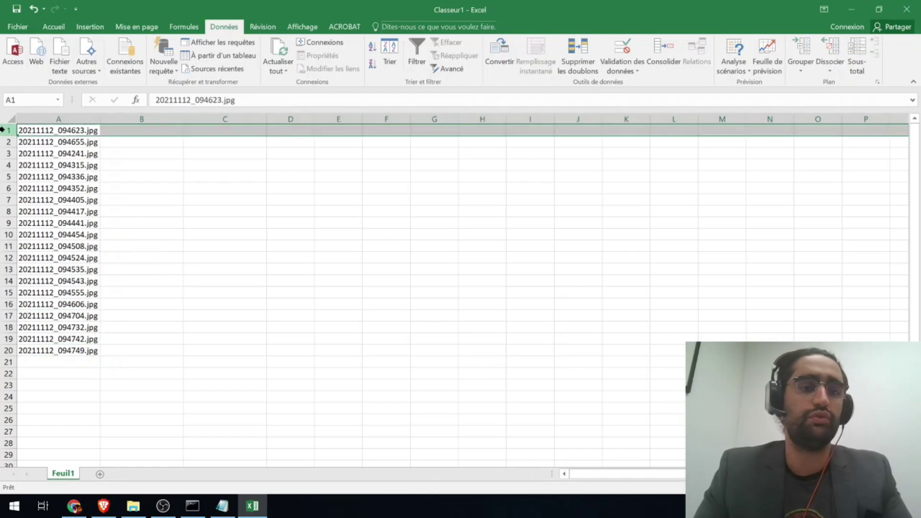
pyautogui.rightClick(3, 130)
pyautogui.click(56, 212)
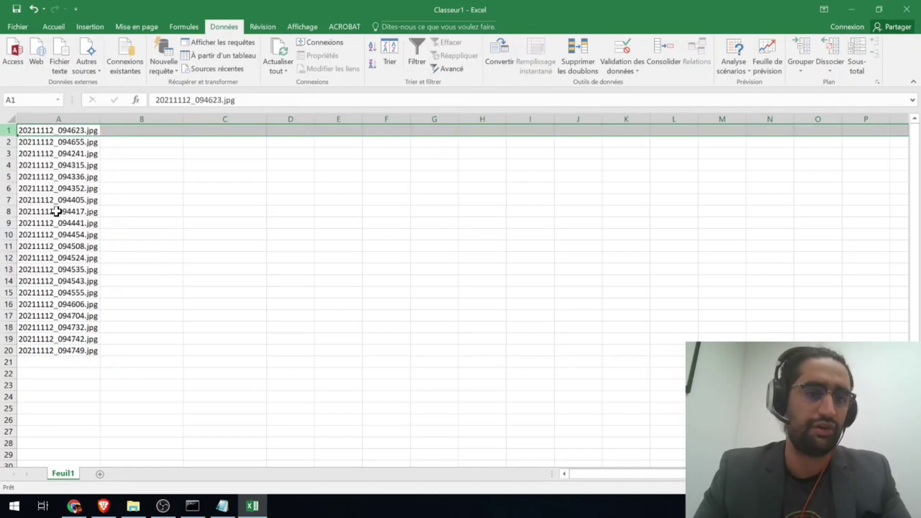
pyautogui.click(47, 130)
pyautogui.write('vieux')
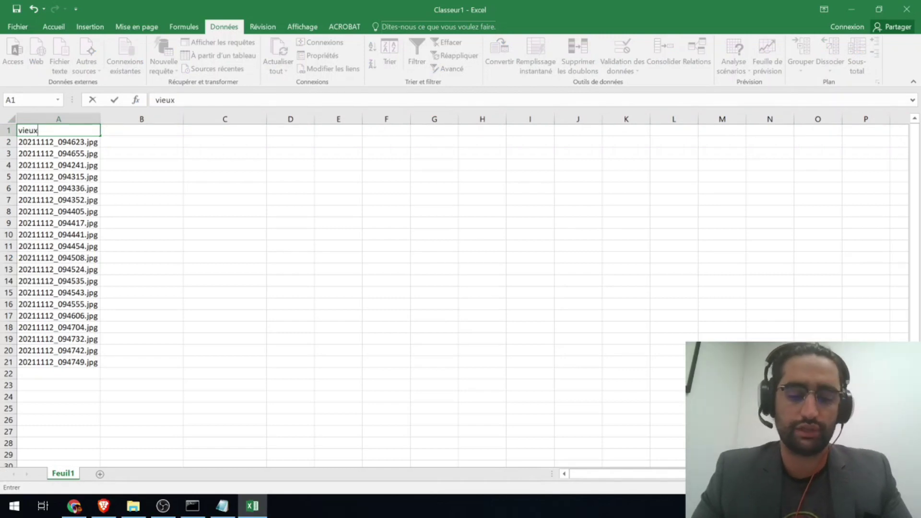
pyautogui.write(' noms')
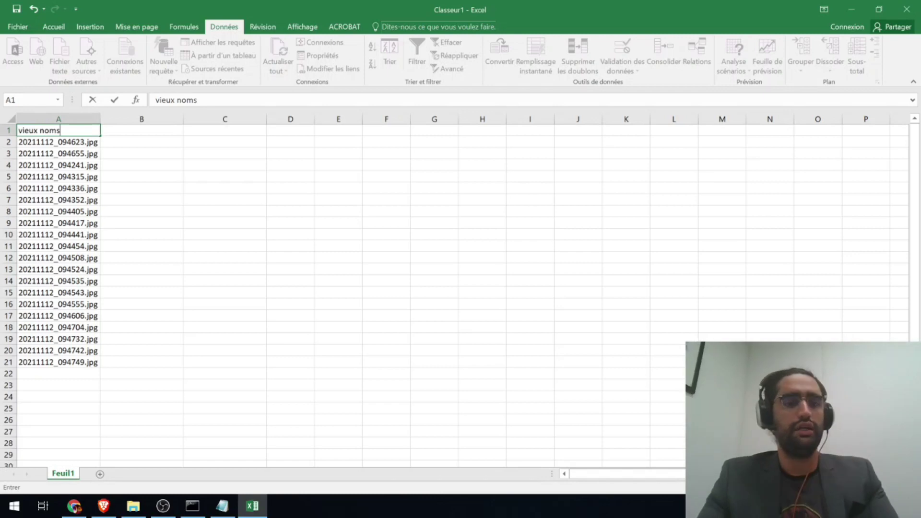
pyautogui.press('Return')
# Step: Enter the header "ext." in B1 for the file extension column
pyautogui.click(139, 131)
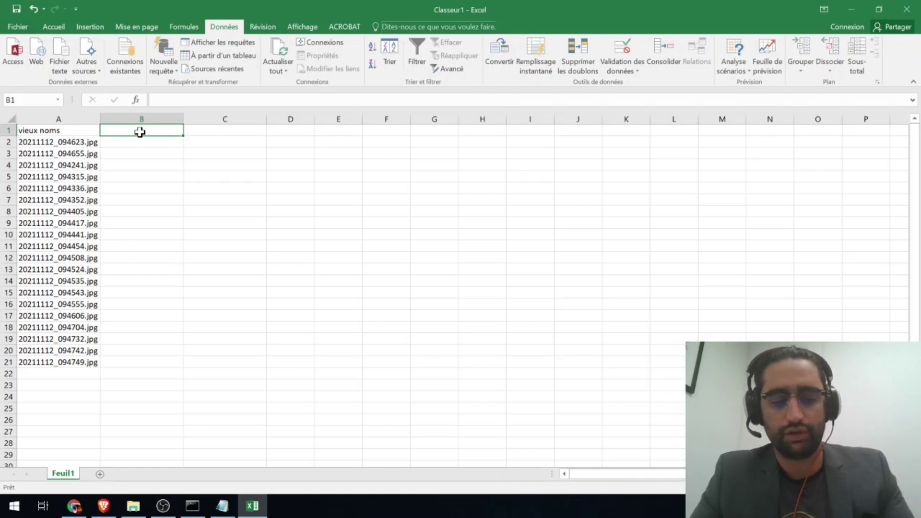
pyautogui.write('etx.')
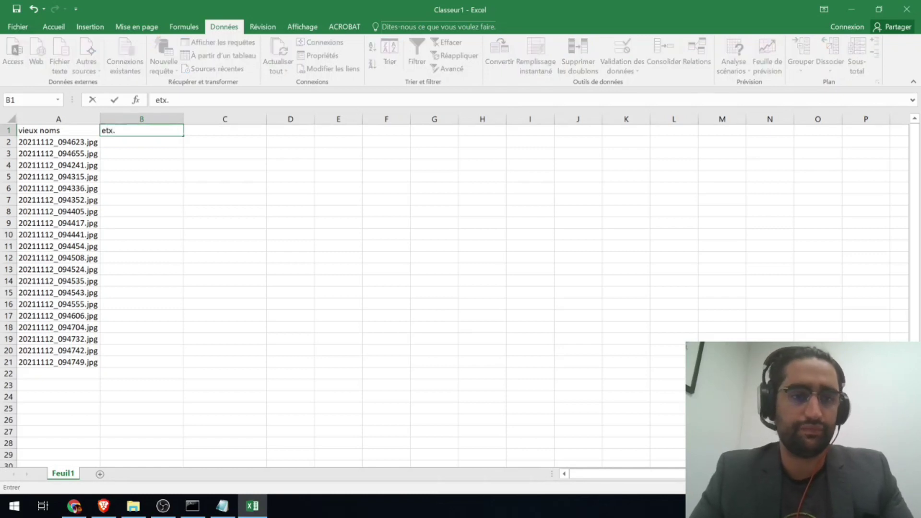
pyautogui.press('BackSpace')
pyautogui.press('BackSpace')
pyautogui.press('BackSpace')
pyautogui.press('BackSpace')
pyautogui.write('ext.')
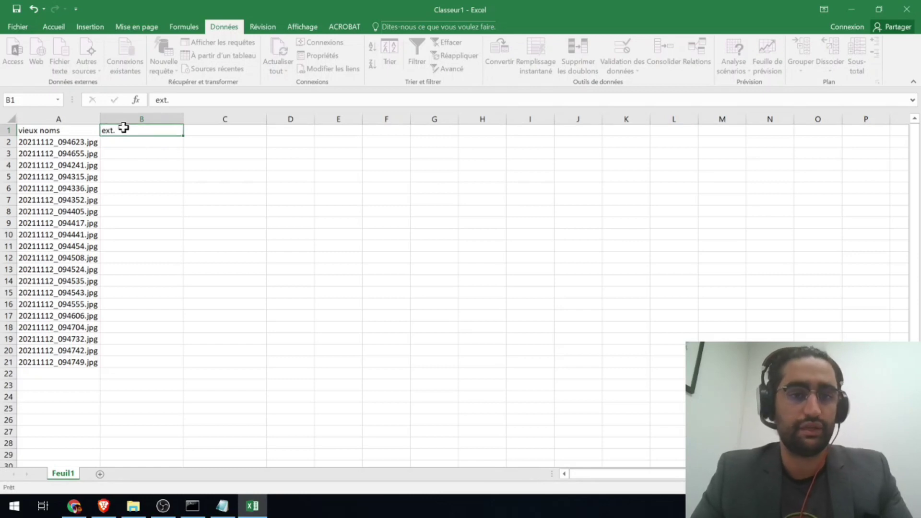
pyautogui.press('Tab')
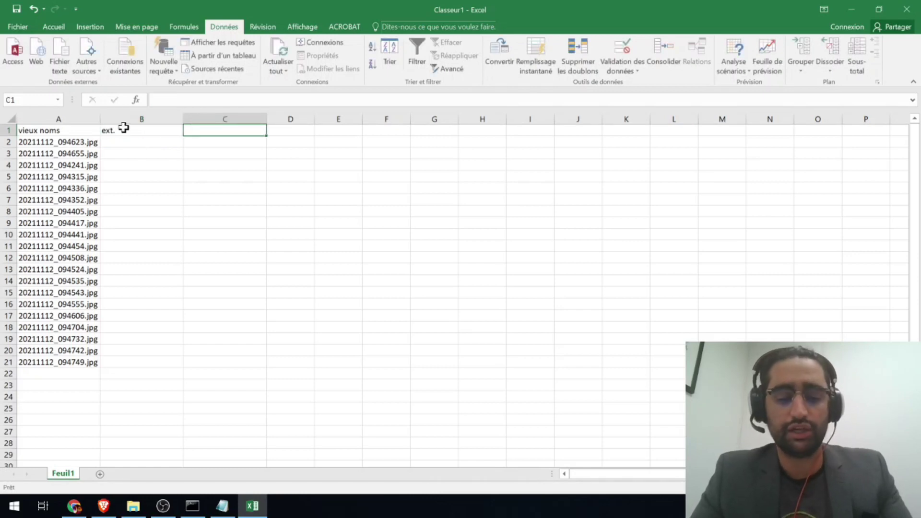
# Step: Add the headers "nouveaux noms" in C1 and "command" in D1
pyautogui.write('nouveau')
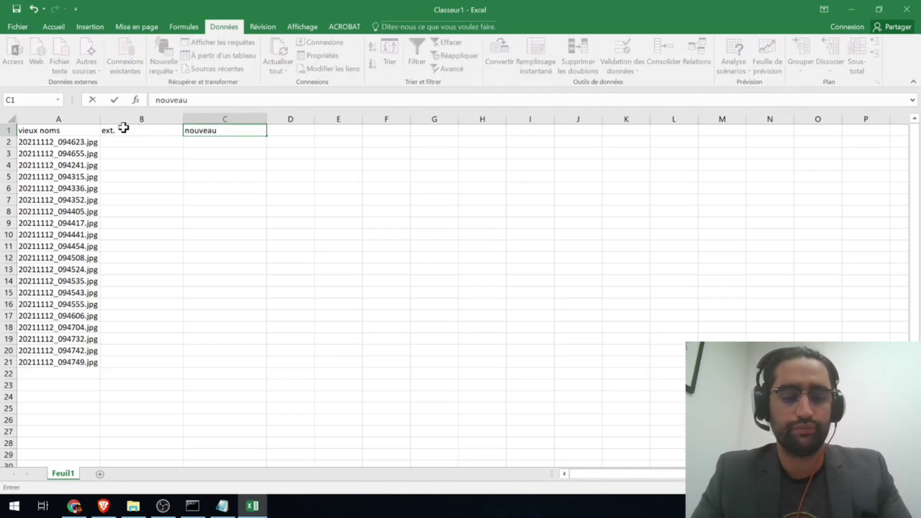
pyautogui.write('x noms')
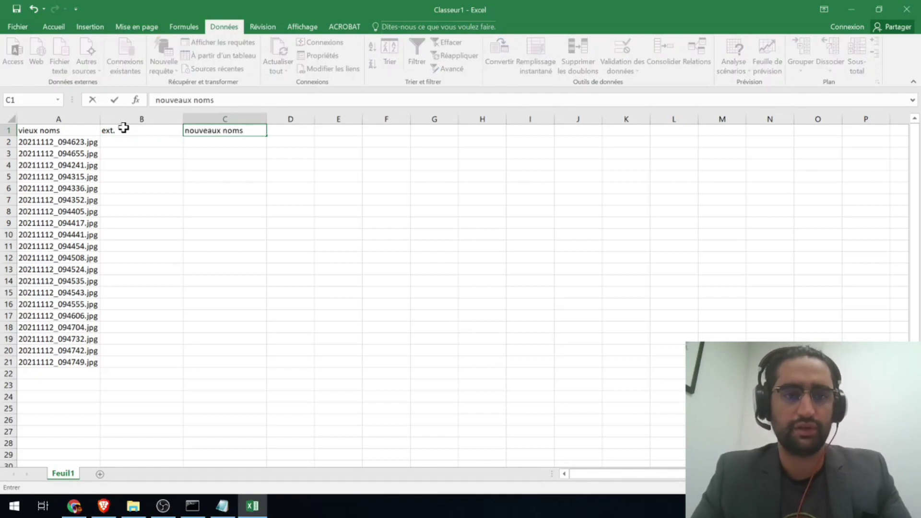
pyautogui.press('Tab')
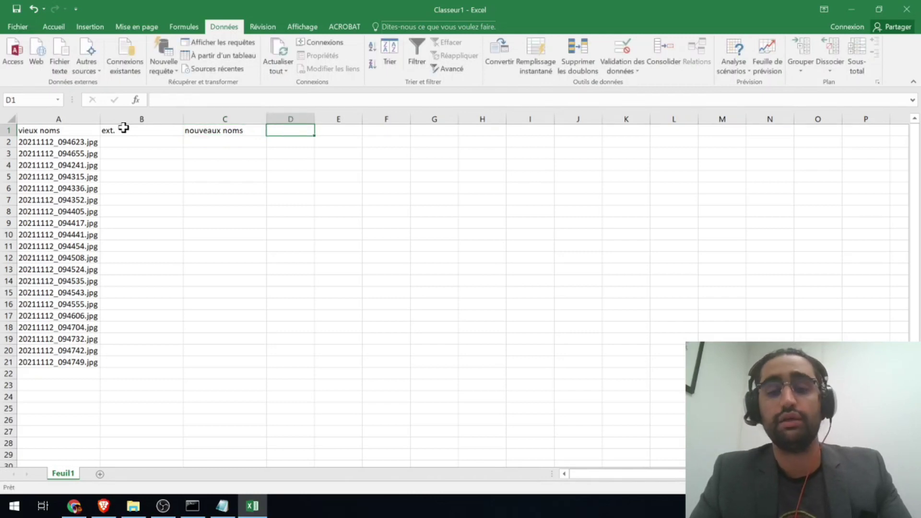
pyautogui.write('comma')
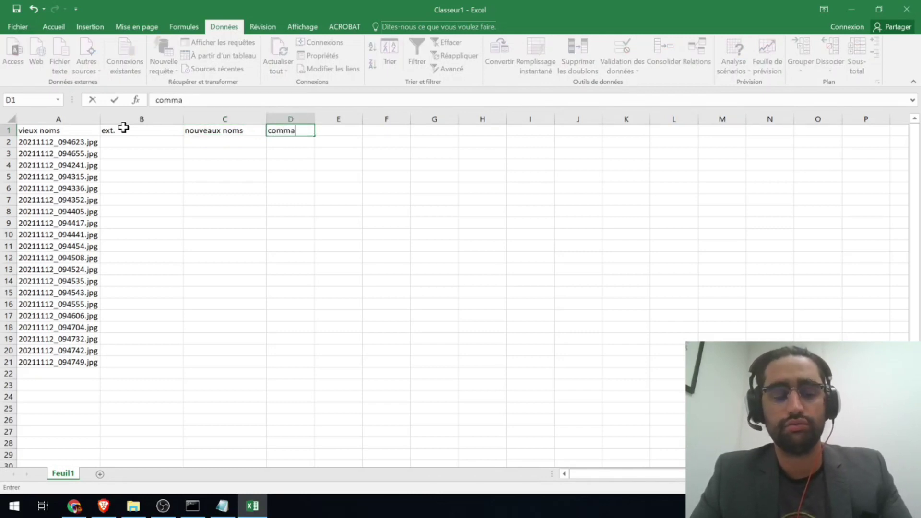
pyautogui.write('nd')
pyautogui.press('Tab')
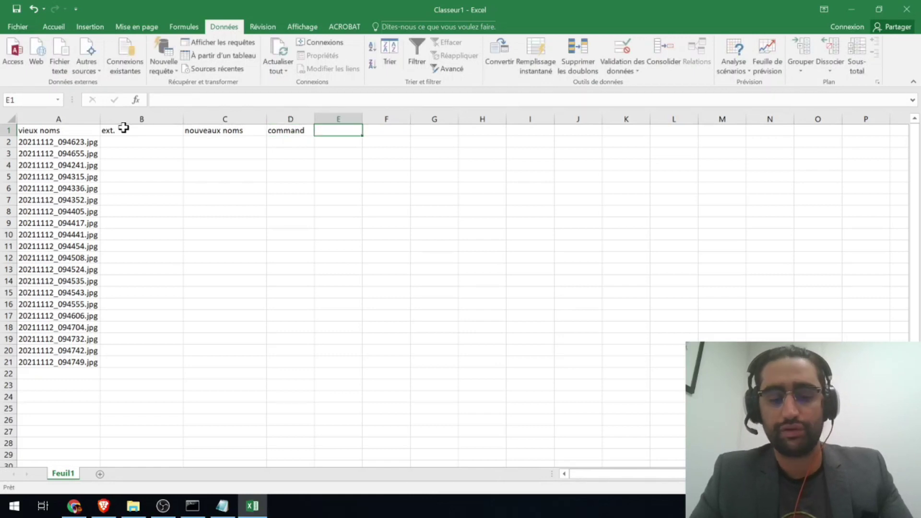
# Step: Enter the header "command pour changer noms" in E1
pyautogui.write('comman')
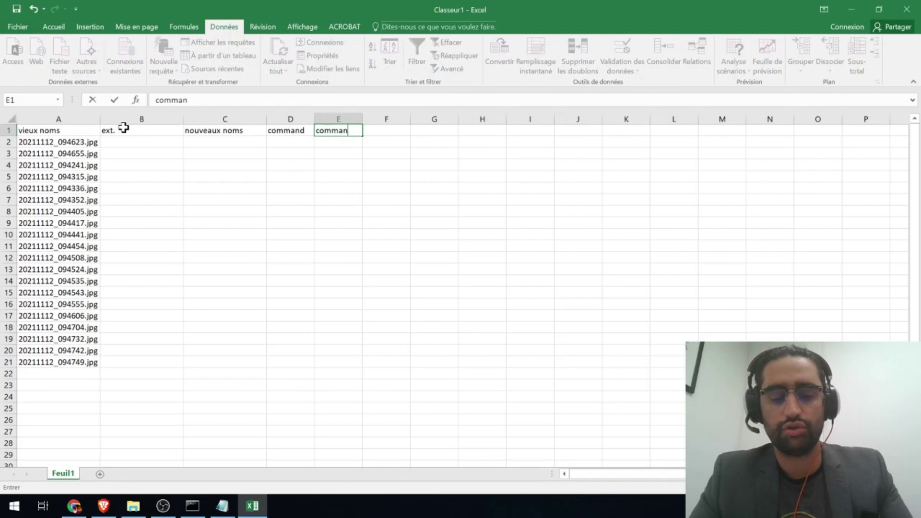
pyautogui.write('d pour')
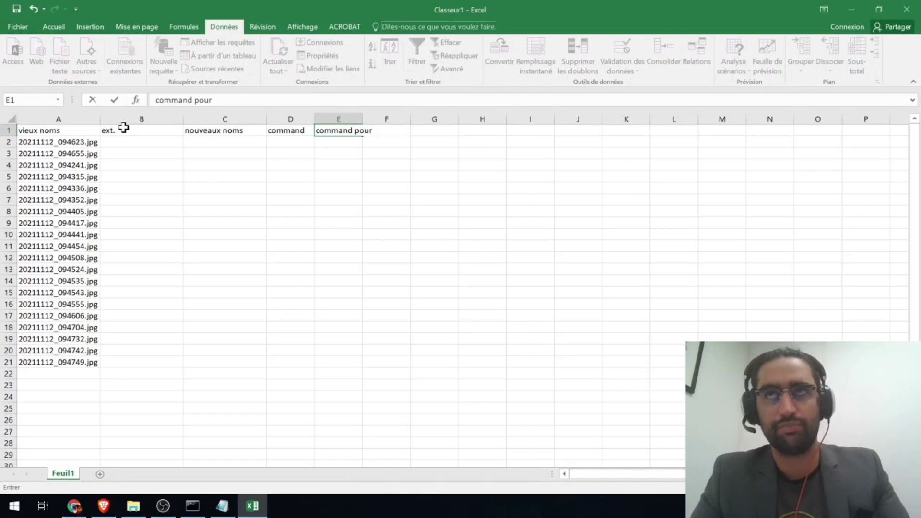
pyautogui.write('changer')
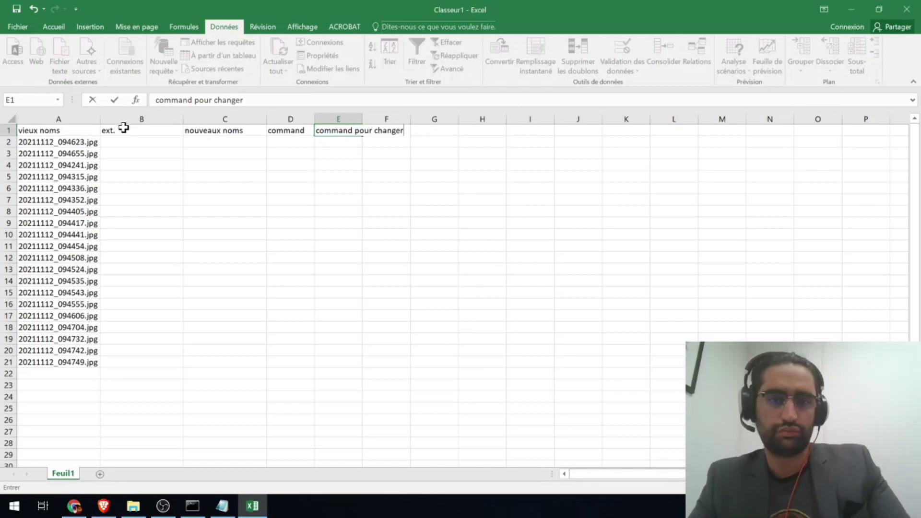
pyautogui.write(' noms')
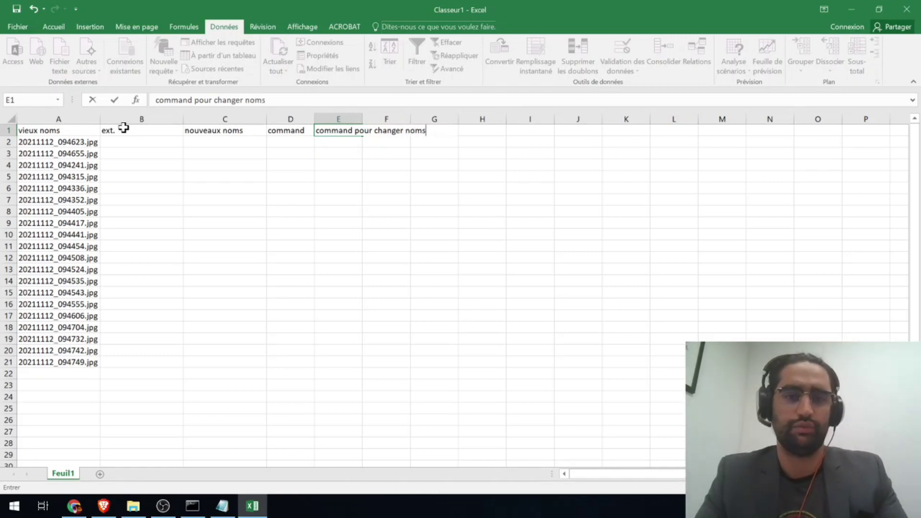
pyautogui.press('Return')
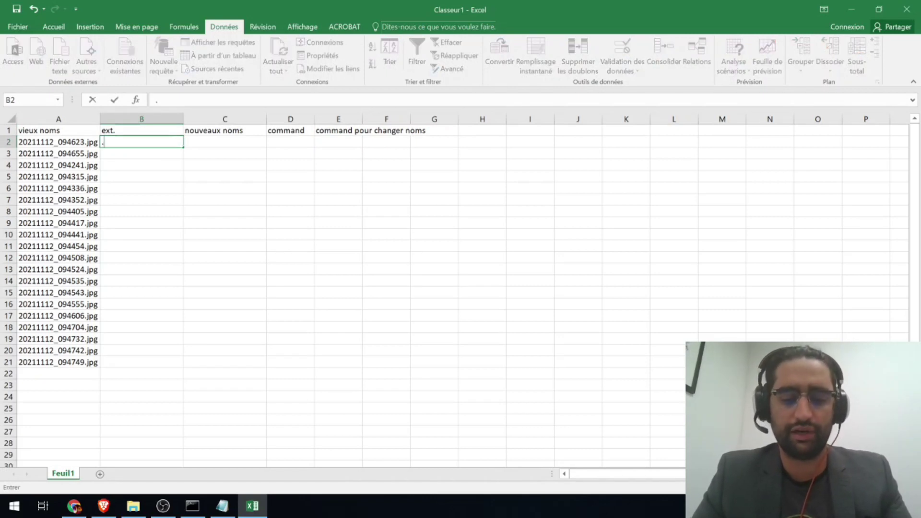
# Step: Enter .jpg in B2 and fill it down the ext. column to B21
pyautogui.write('.jpg')
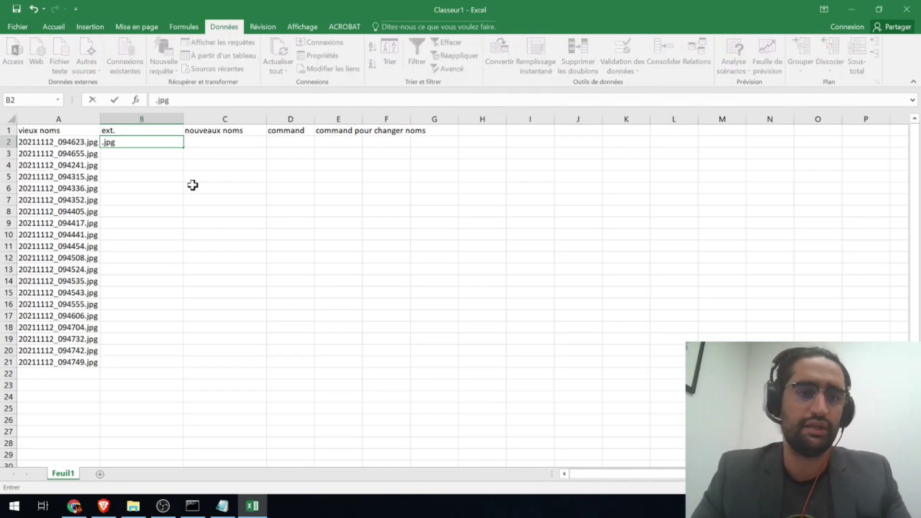
pyautogui.click(236, 153)
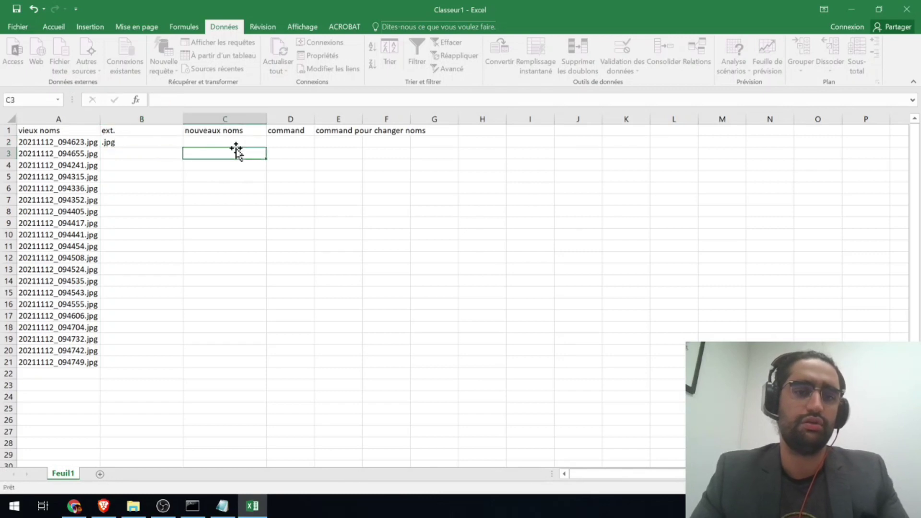
pyautogui.click(137, 144)
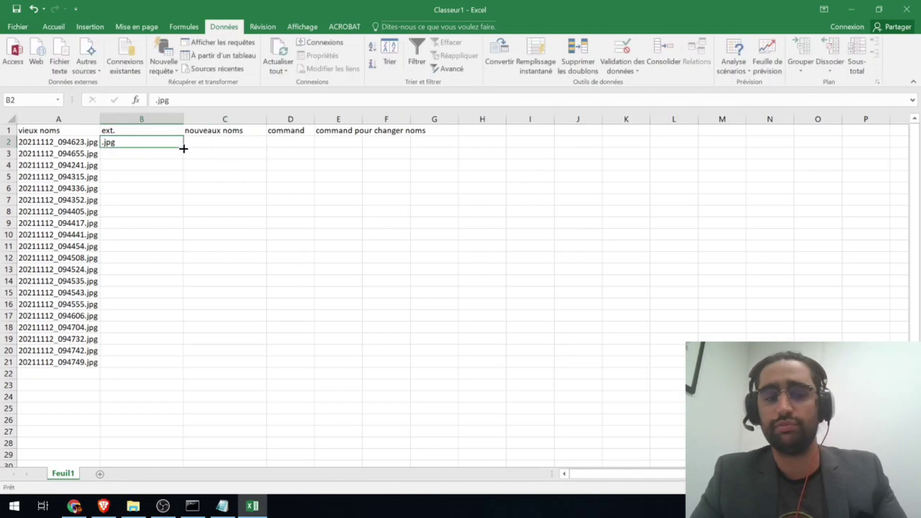
pyautogui.moveTo(183, 149); pyautogui.dragTo(188, 372)
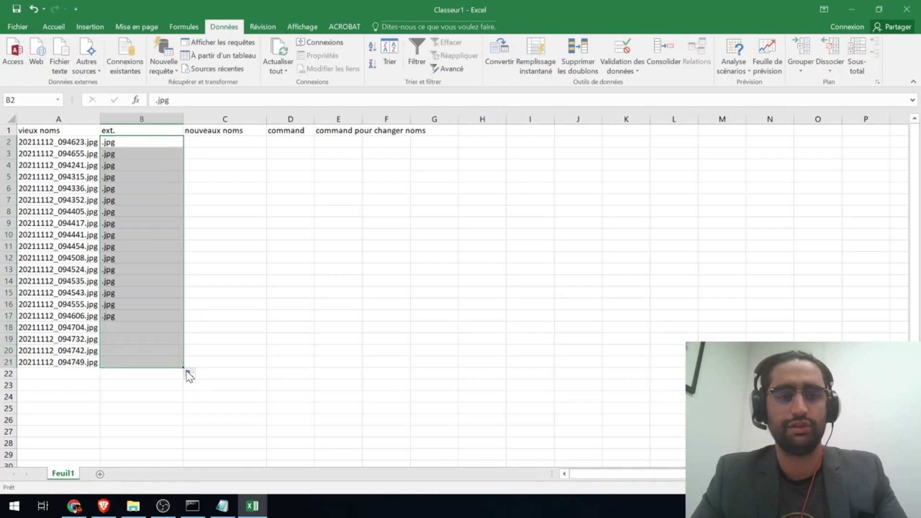
# Step: Enter HA1101 in C2 and fill the numbered series down to HA1120 in C21
pyautogui.click(228, 145)
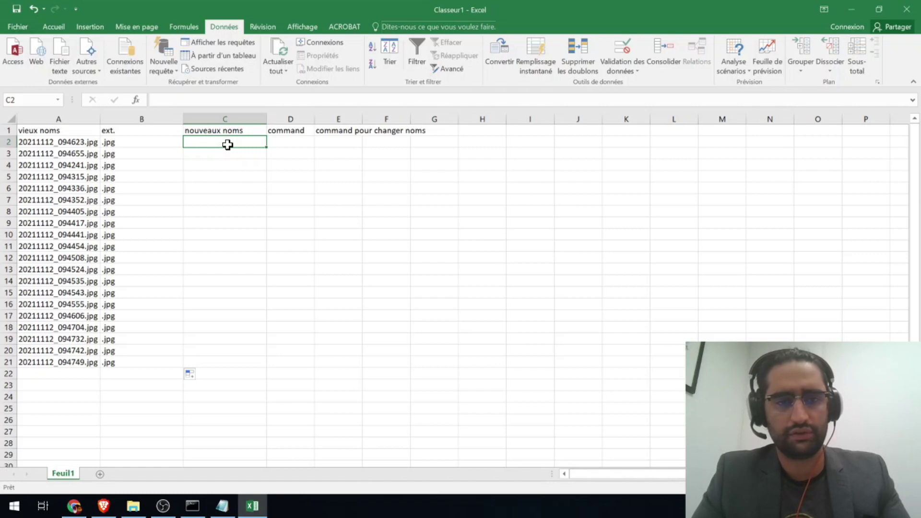
pyautogui.hotkey('alt', 'Tab')
pyautogui.hotkey('alt', 'Tab')
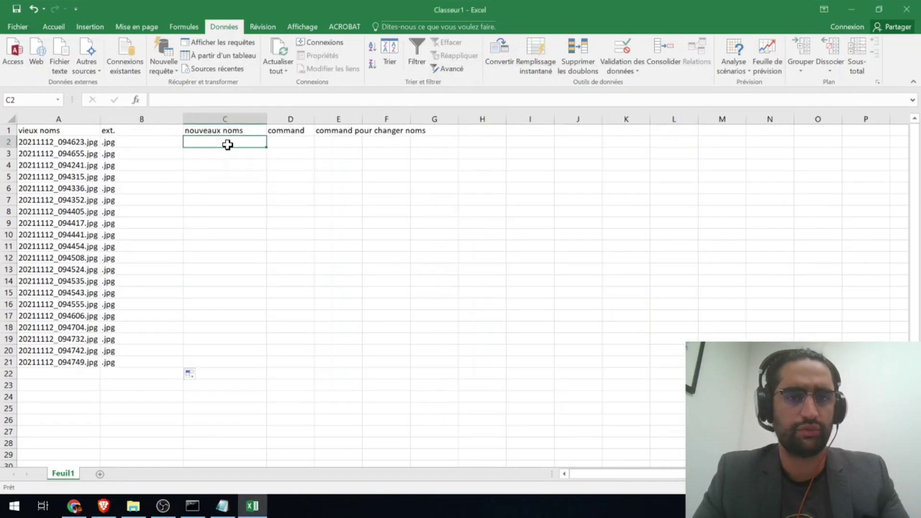
pyautogui.write('HA11')
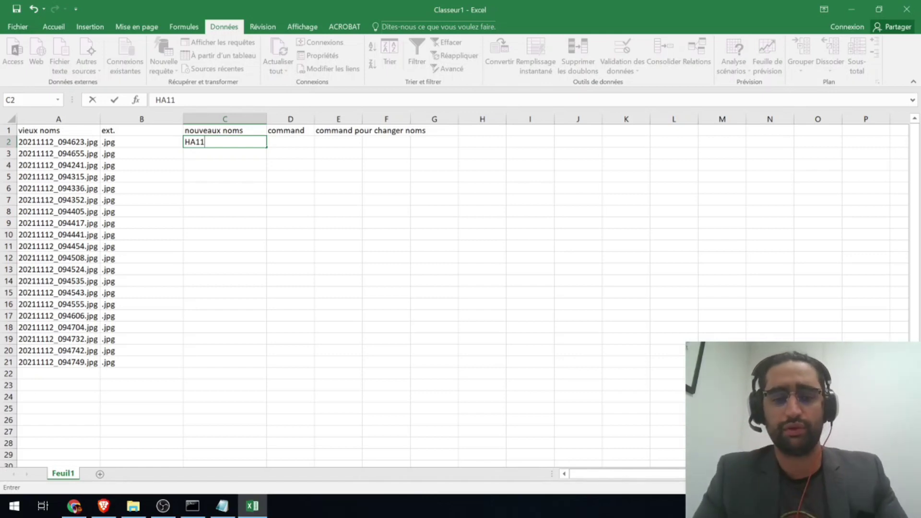
pyautogui.write('01')
pyautogui.click(330, 175)
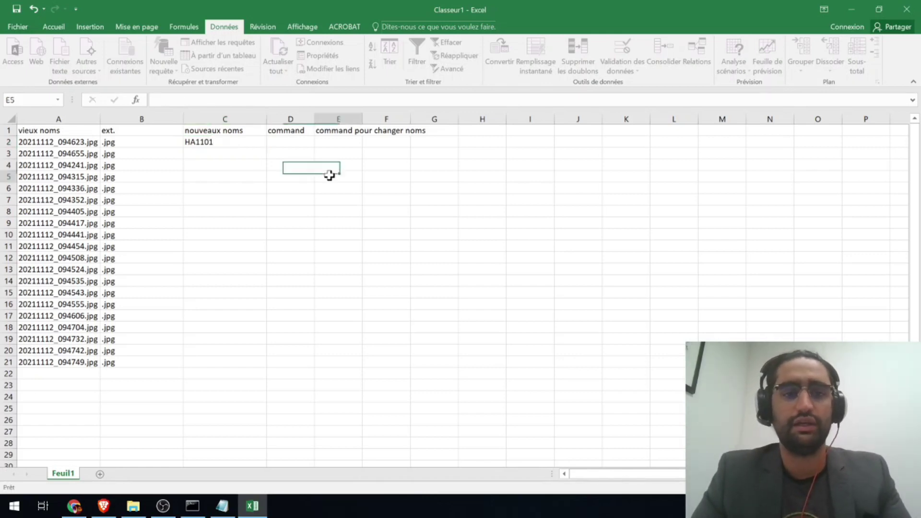
pyautogui.click(244, 141)
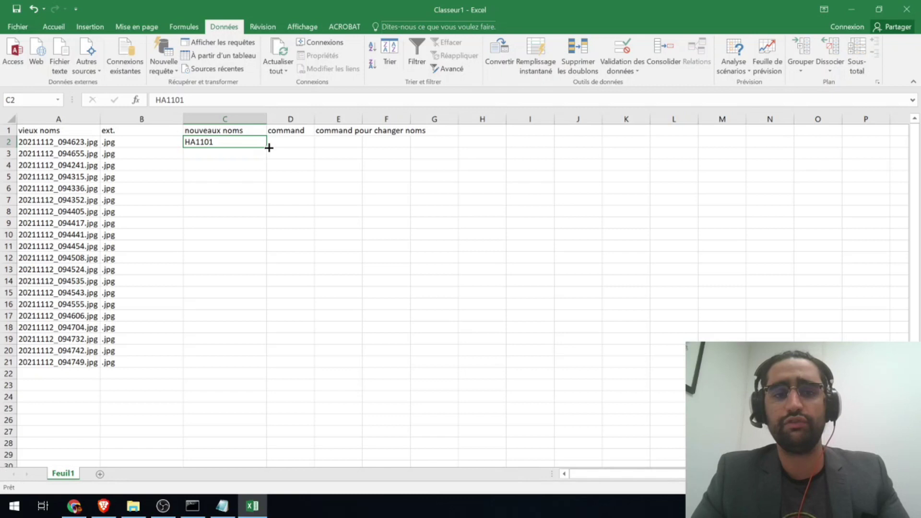
pyautogui.moveTo(268, 148); pyautogui.dragTo(252, 364)
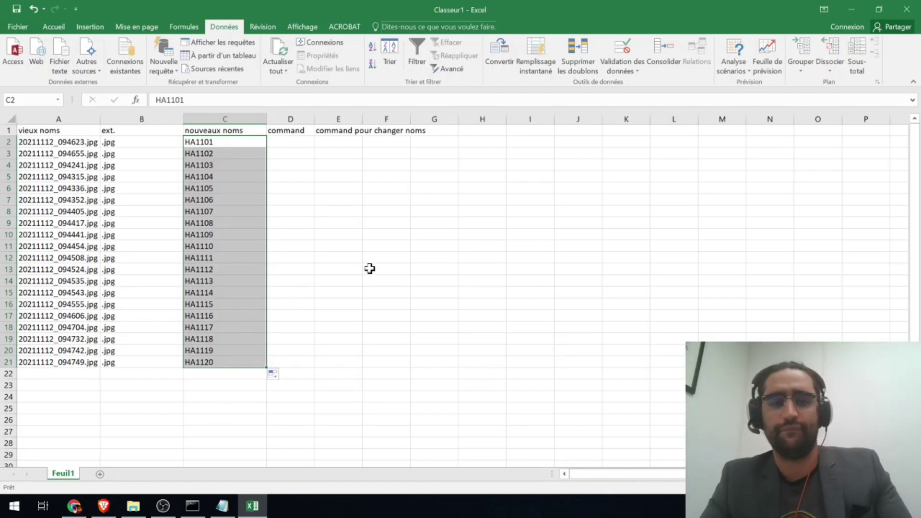
# Step: Enter ren in D2 and fill it down the command column to D21
pyautogui.click(290, 139)
pyautogui.write('ren')
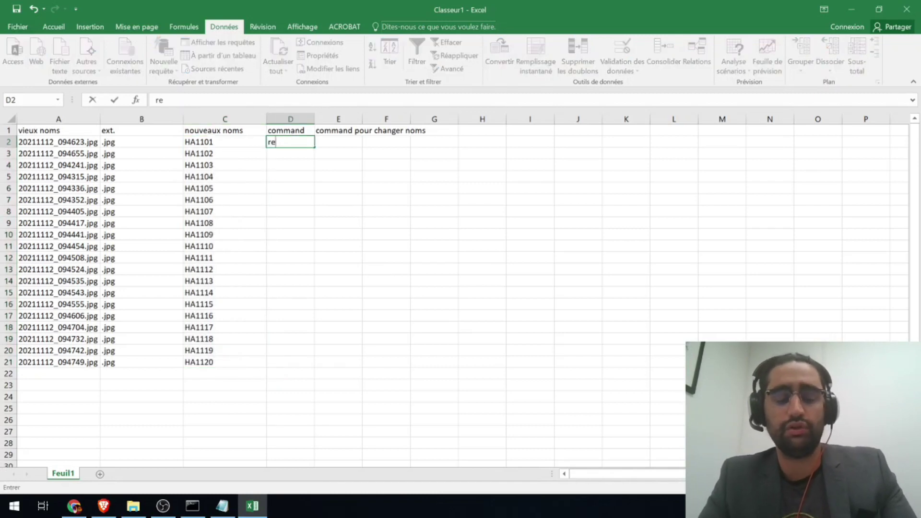
pyautogui.click(390, 181)
pyautogui.click(302, 140)
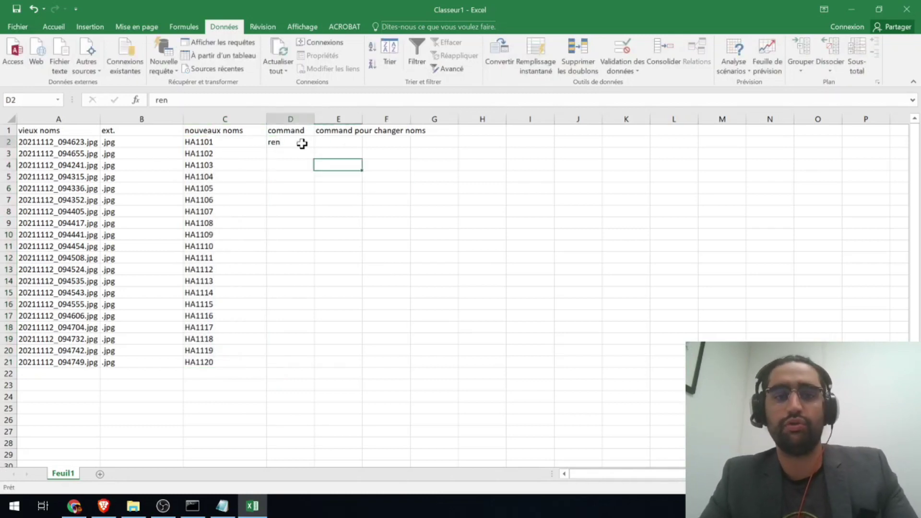
pyautogui.moveTo(314, 150); pyautogui.dragTo(291, 371)
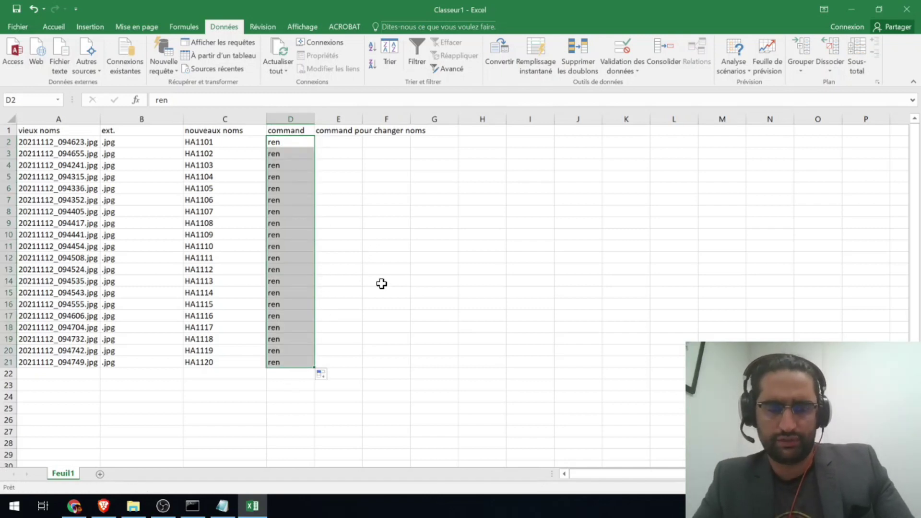
# Step: In E2, enter the formula =D2&" """&A2&""" """&C2&B2&"""" to build the quoted rename command line
pyautogui.click(330, 142)
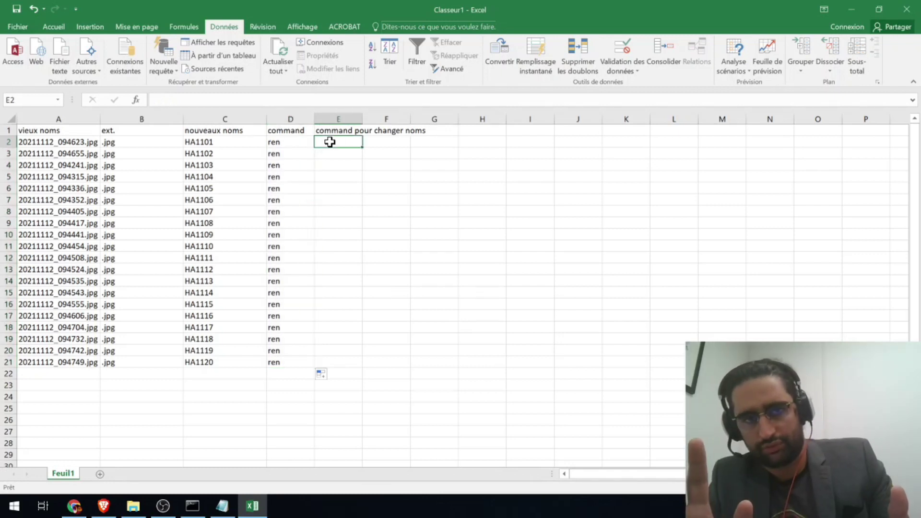
pyautogui.write('=')
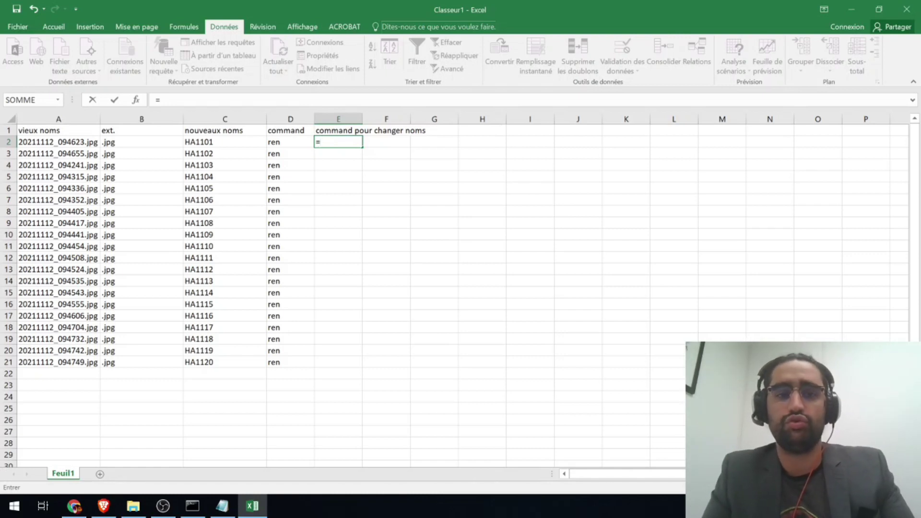
pyautogui.press('Left')
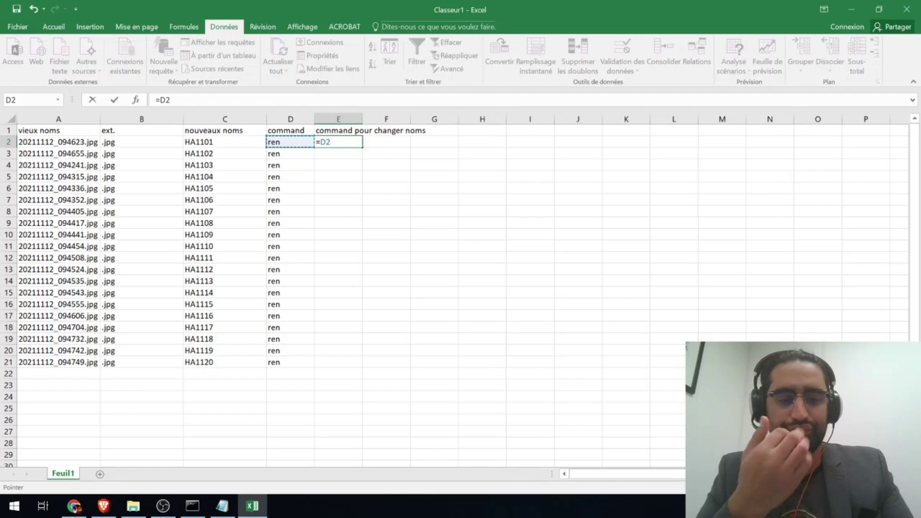
pyautogui.write('&')
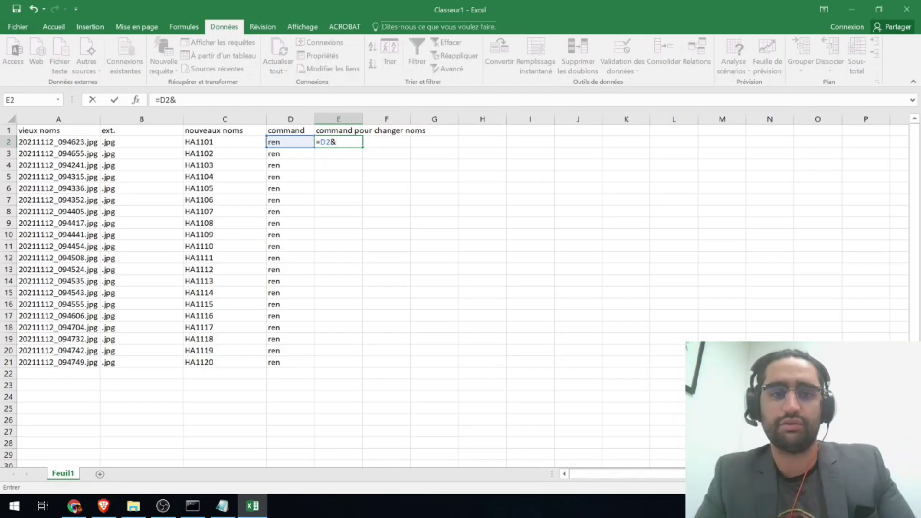
pyautogui.write('"')
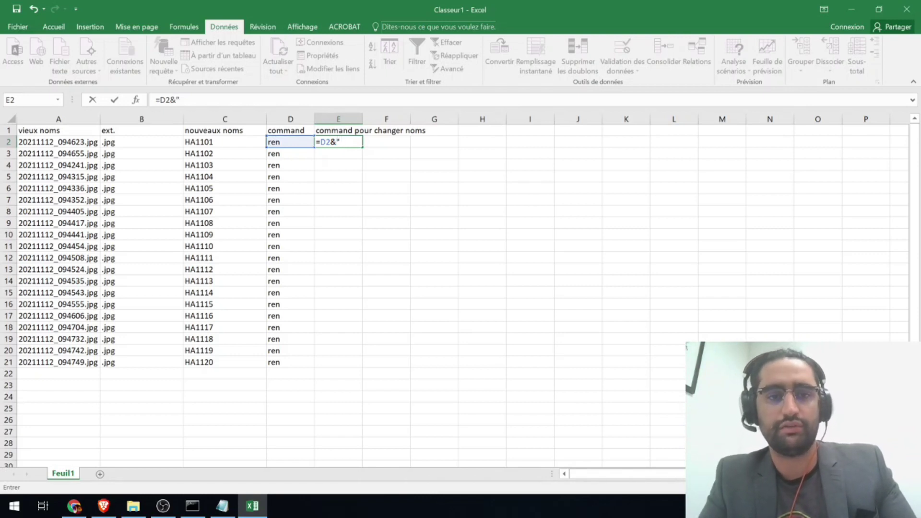
pyautogui.write(' "')
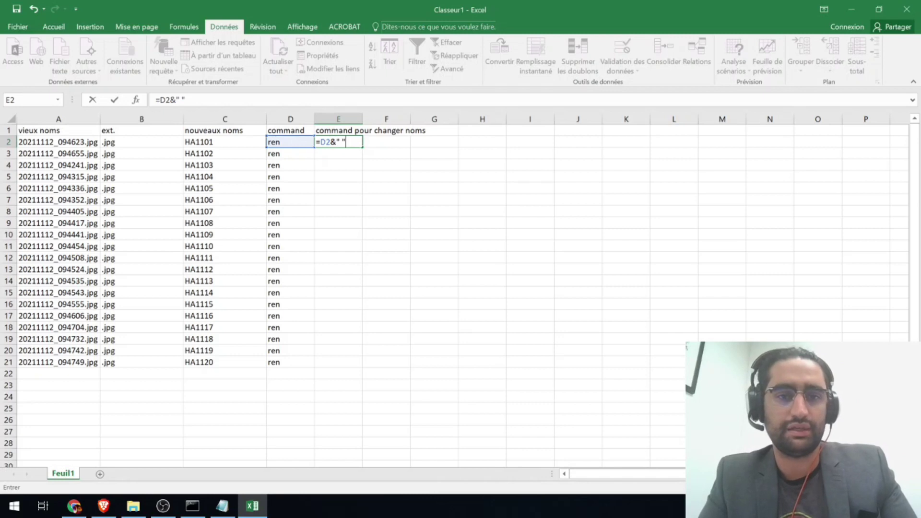
pyautogui.write('""')
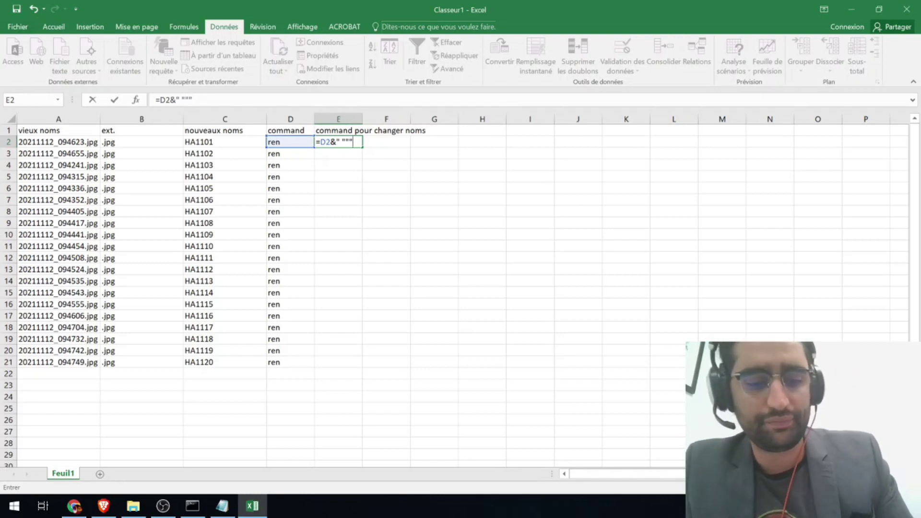
pyautogui.write('&')
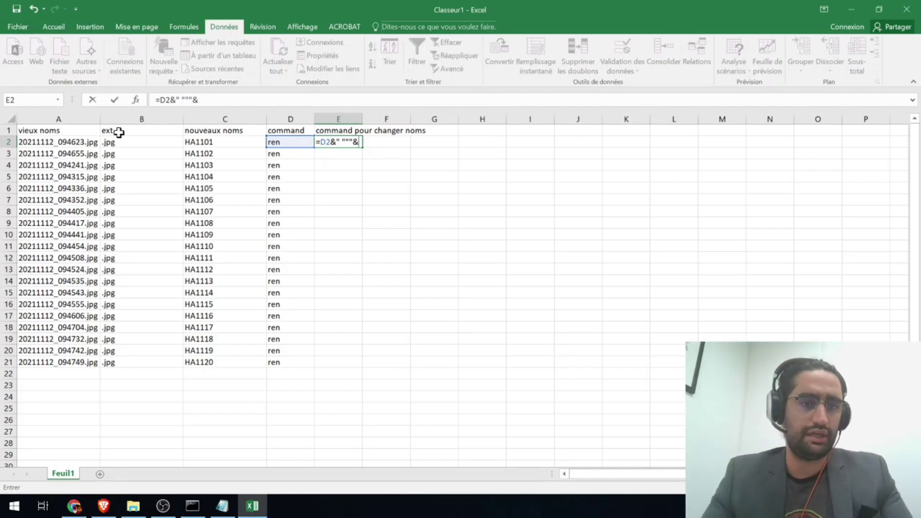
pyautogui.click(53, 140)
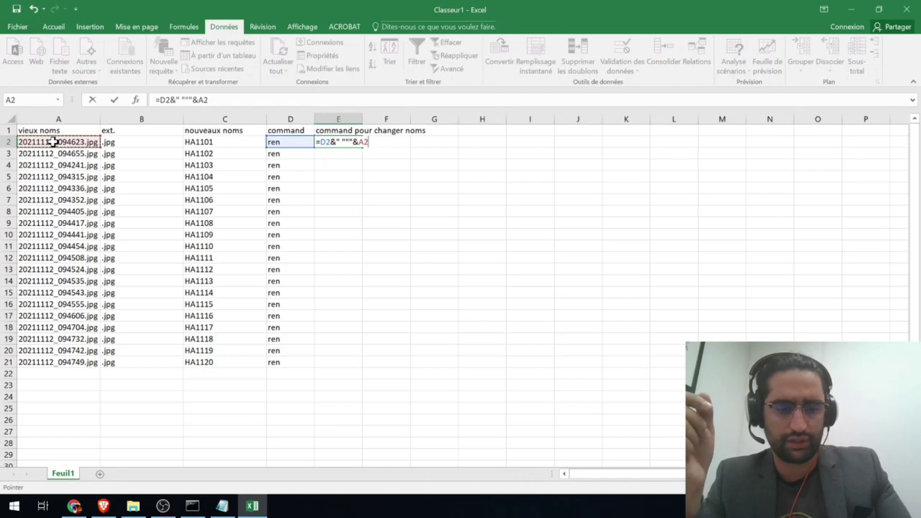
pyautogui.write('&')
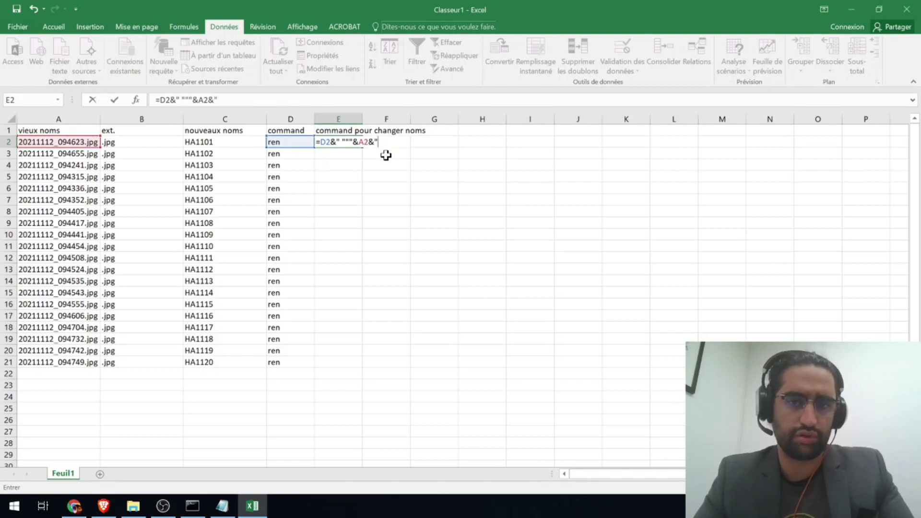
pyautogui.write('"')
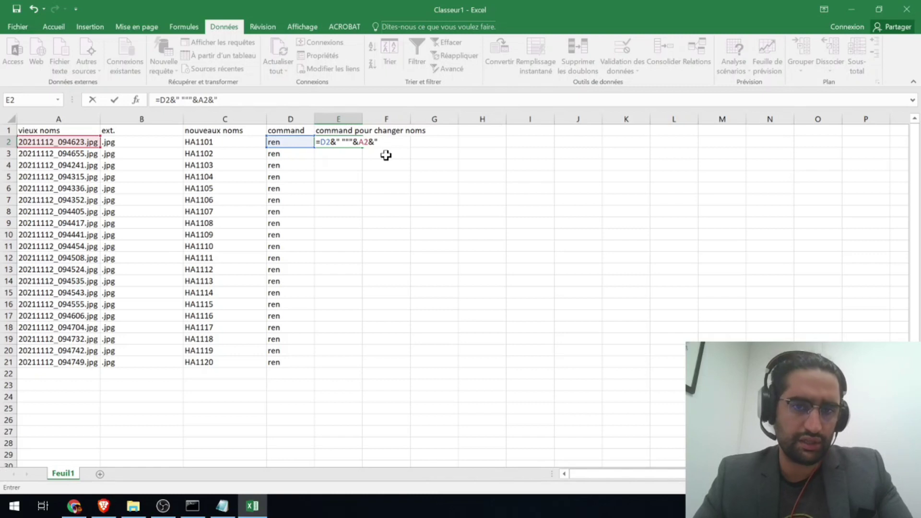
pyautogui.write('"')
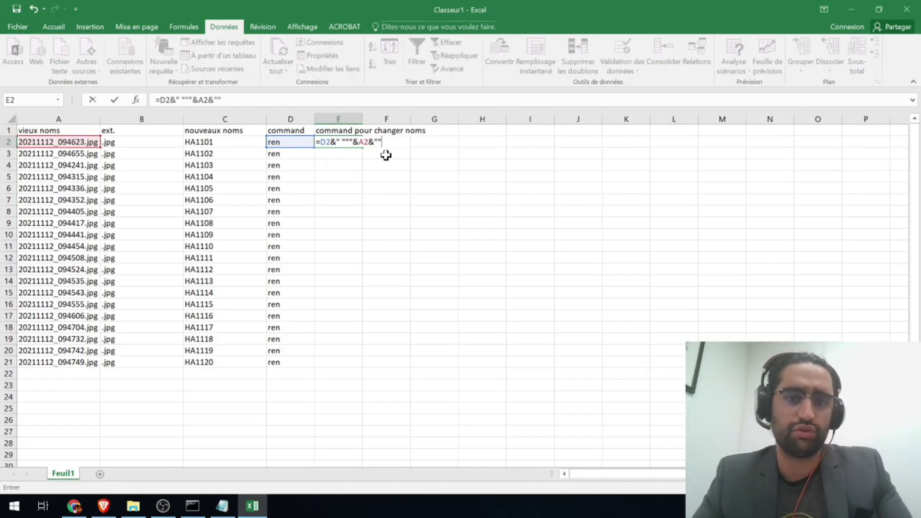
pyautogui.write('"')
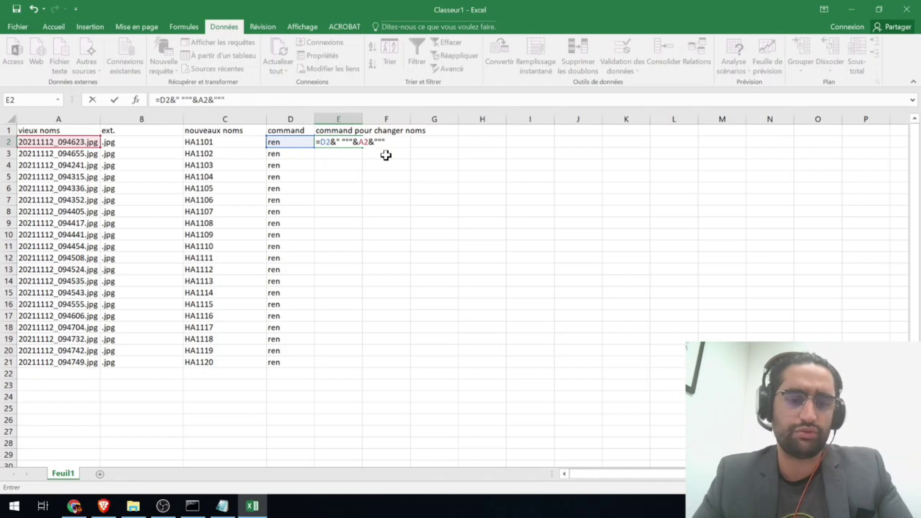
pyautogui.write(' """')
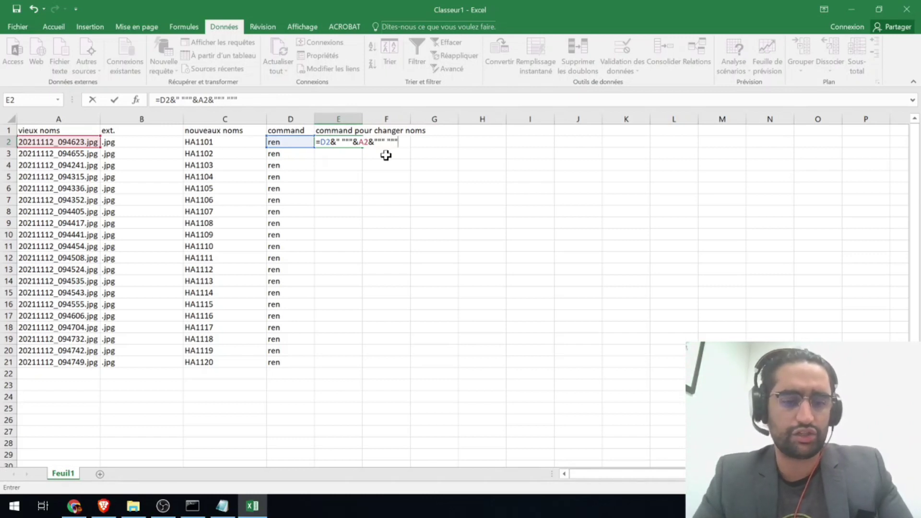
pyautogui.write('&')
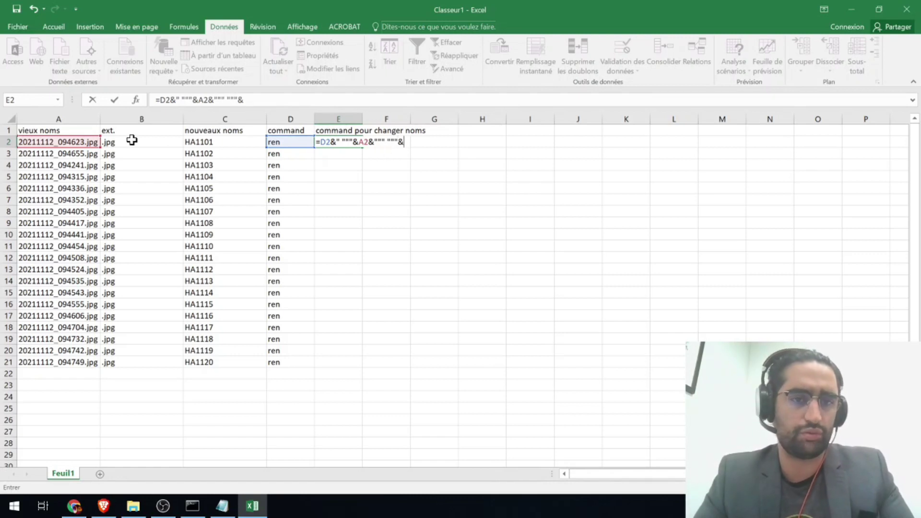
pyautogui.click(217, 142)
pyautogui.write('&')
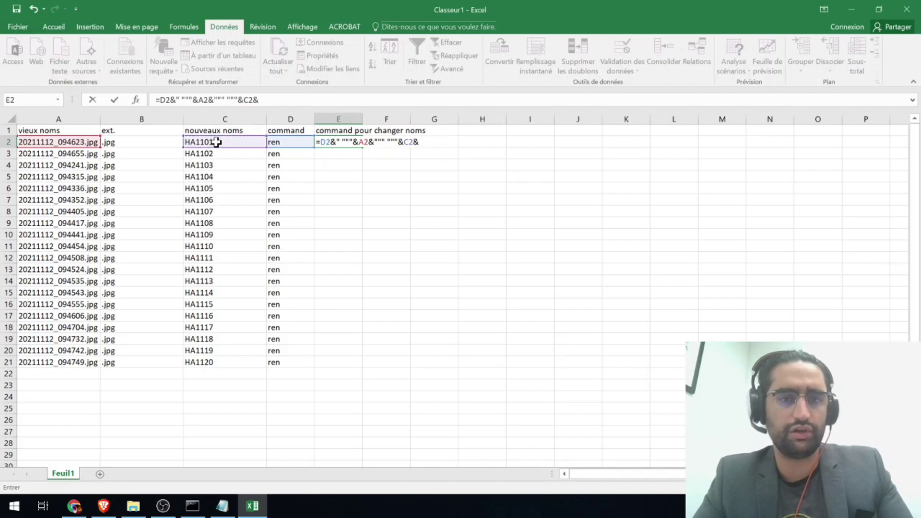
pyautogui.click(126, 145)
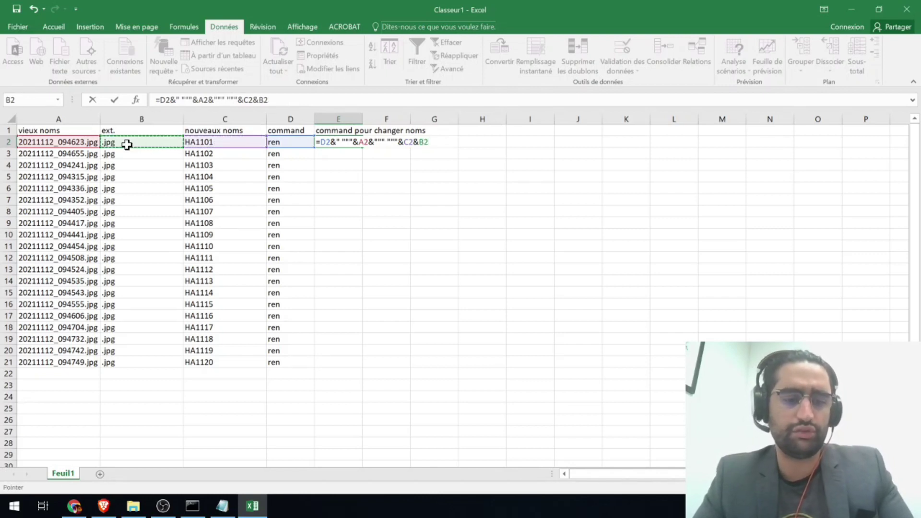
pyautogui.write('&')
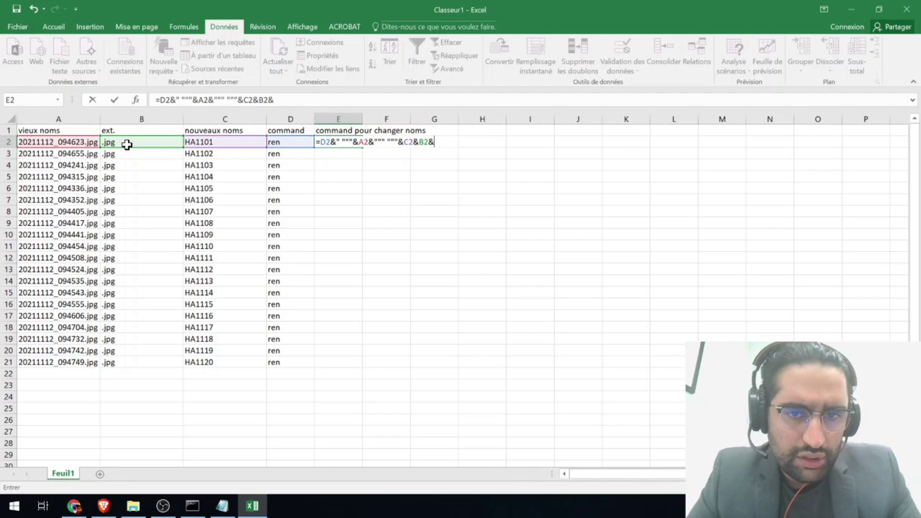
pyautogui.write('"')
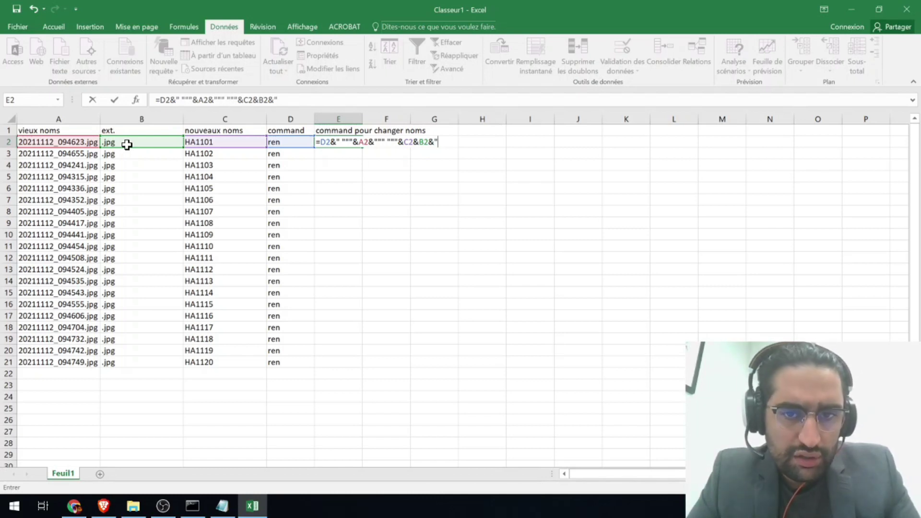
pyautogui.write('"')
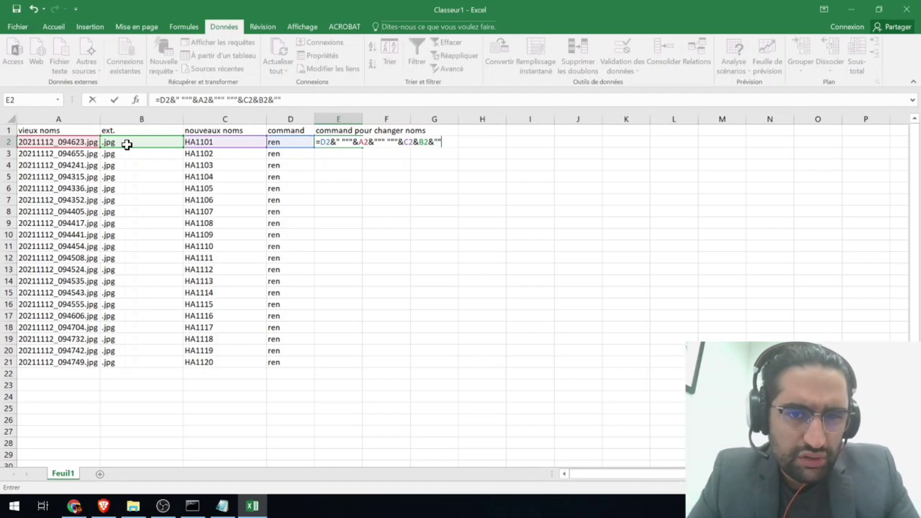
pyautogui.write('""')
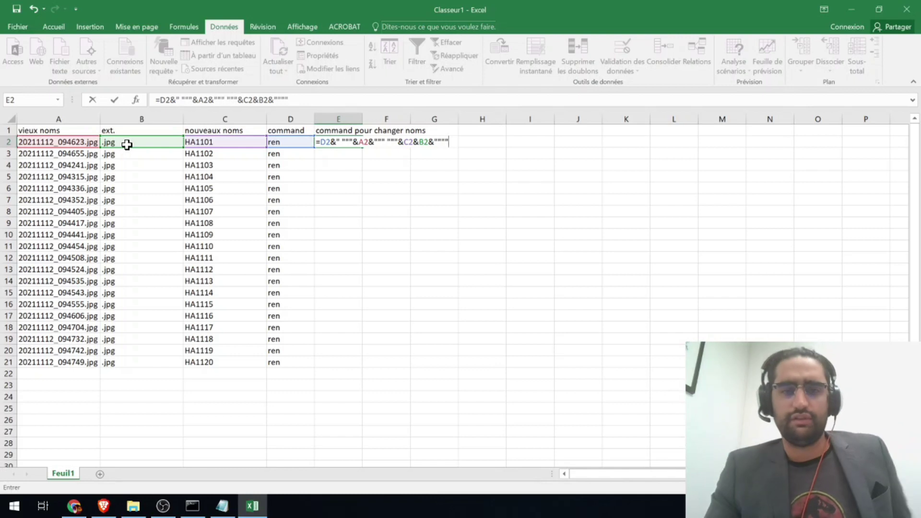
pyautogui.press('Return')
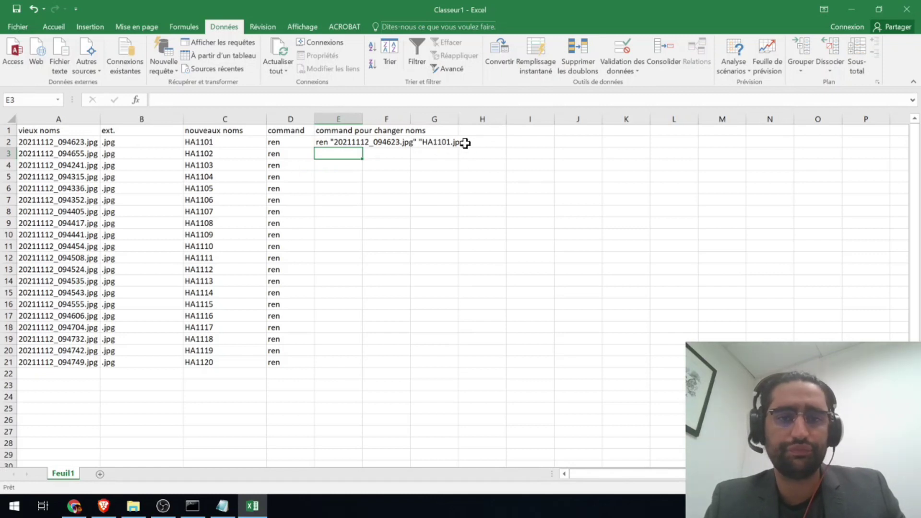
# Step: Fill the E2 formula down to E21 and auto-fit the width of column E to its contents
pyautogui.click(344, 142)
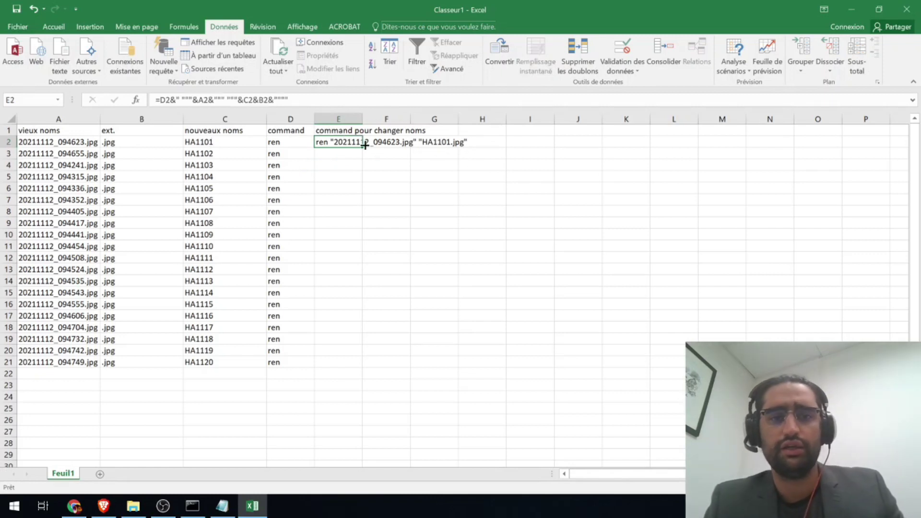
pyautogui.moveTo(363, 147); pyautogui.dragTo(354, 367)
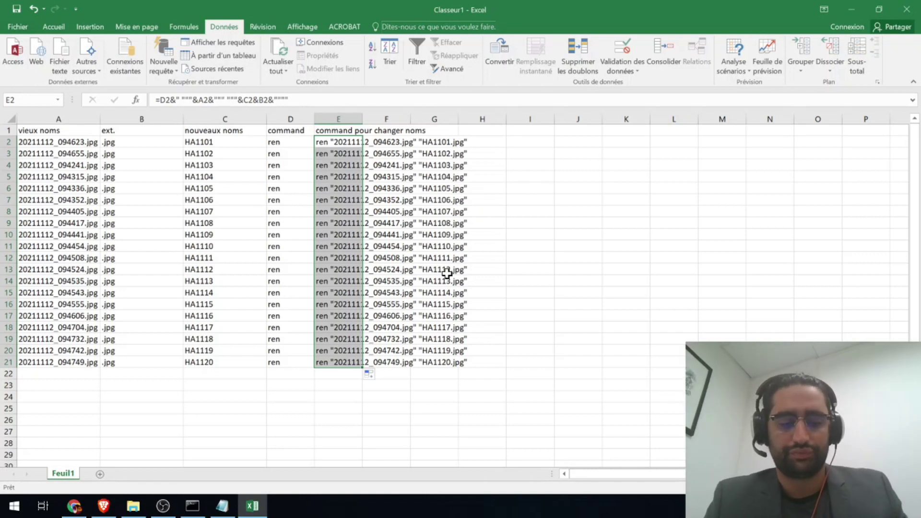
pyautogui.doubleClick(365, 122)
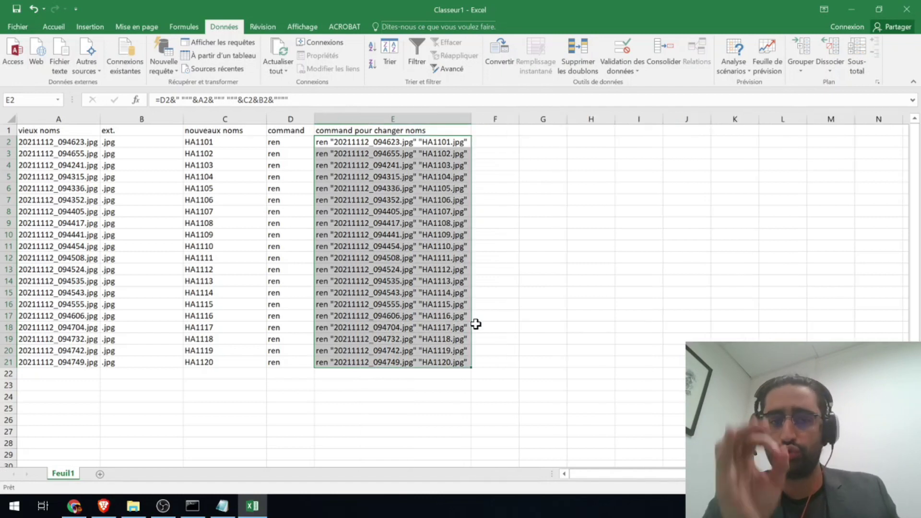
# Step: Copy the ren command lines in E2:E21, switch to the Command Prompt and run them in C:\Compta\11\HA\Autre
pyautogui.hotkey('ctrl', 'c')
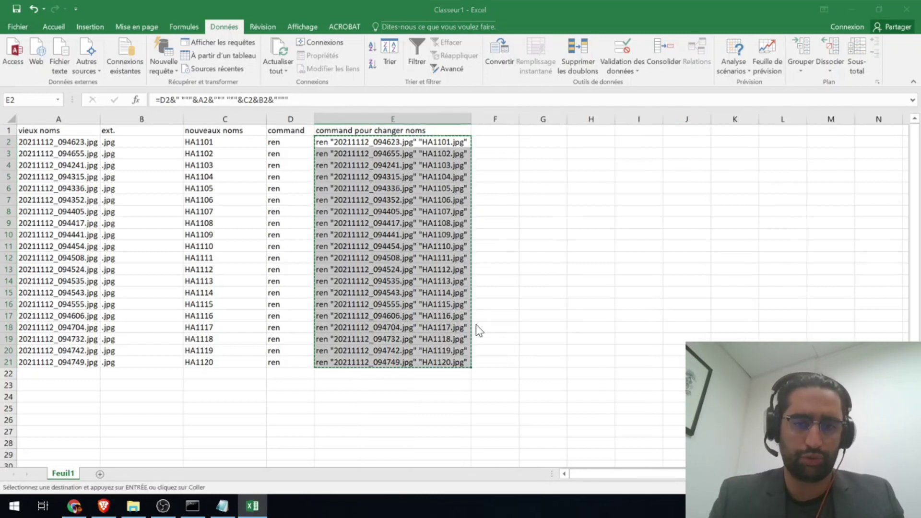
pyautogui.hotkey('alt', 'Tab')
pyautogui.hotkey('alt', 'Tab')
pyautogui.hotkey('alt', 'Tab')
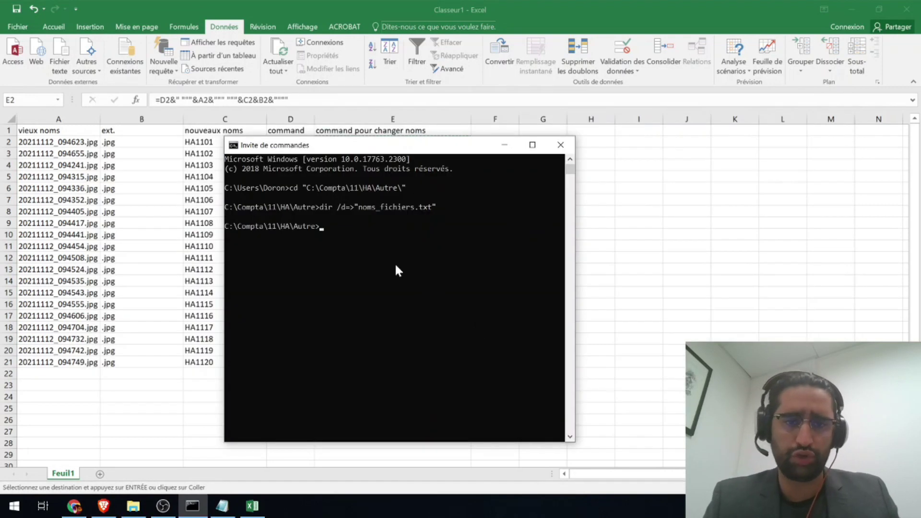
pyautogui.hotkey('ctrl', 'v')
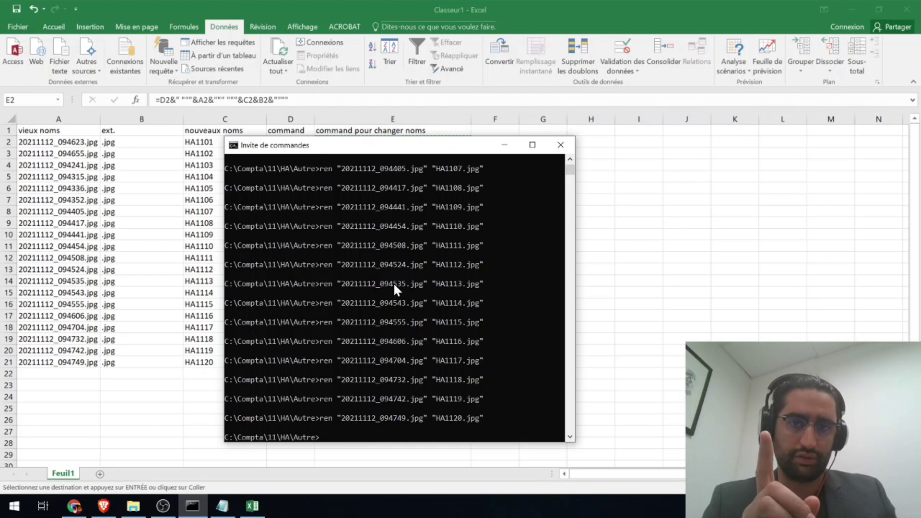
# Step: Switch to the Autre folder in File Explorer and check the receipt images' file names
pyautogui.hotkey('alt', 'Tab')
pyautogui.hotkey('alt', 'Tab')
pyautogui.hotkey('alt', 'Tab')
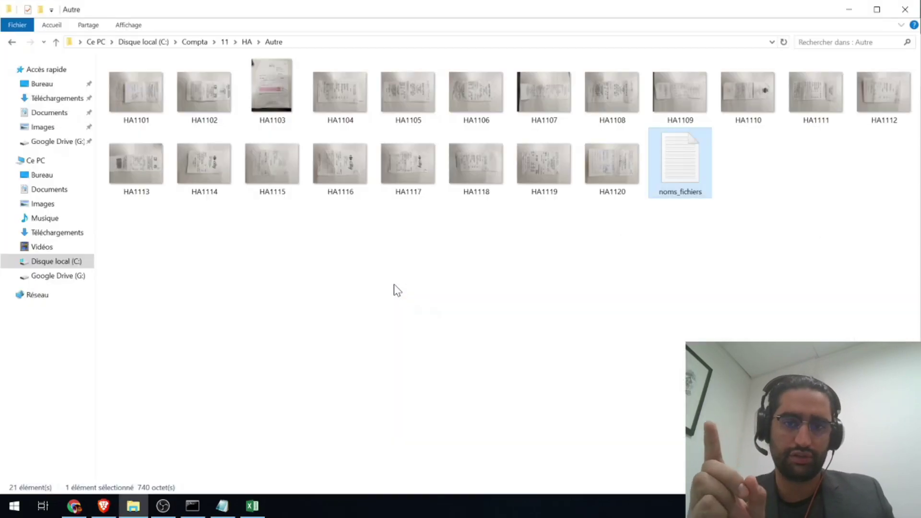